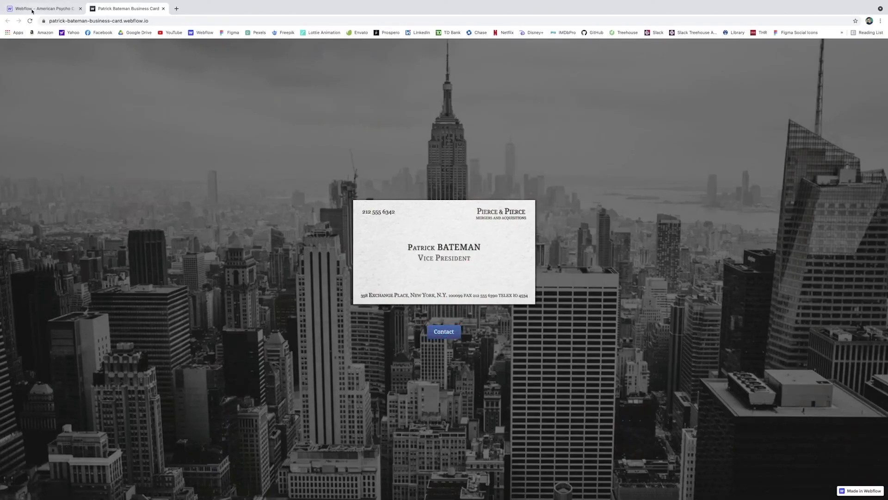
In the Webflow designer, add a div block to the empty page with the class Card Container and a height of 100vh.
{"action": "left_click", "coordinate": [34, 11]}
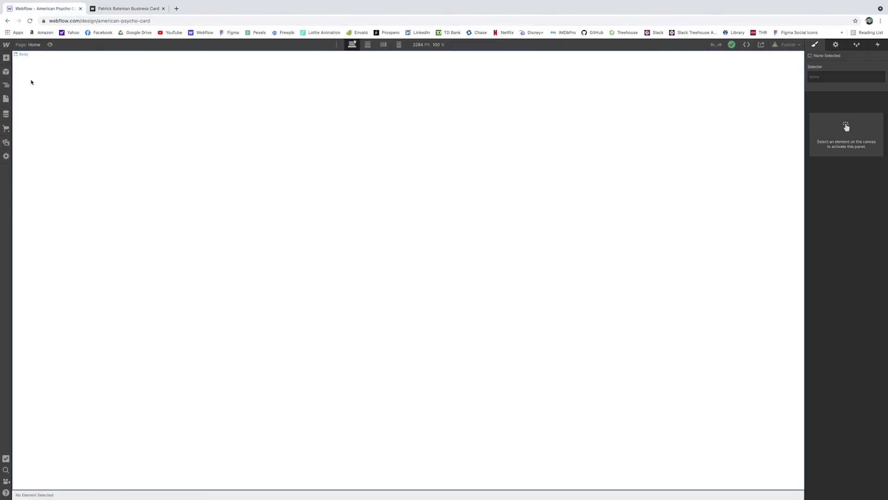
{"action": "left_click", "coordinate": [6, 58]}
{"action": "left_click_drag", "start_coordinate": [29, 202], "coordinate": [438, 127]}
{"action": "left_click", "coordinate": [851, 80]}
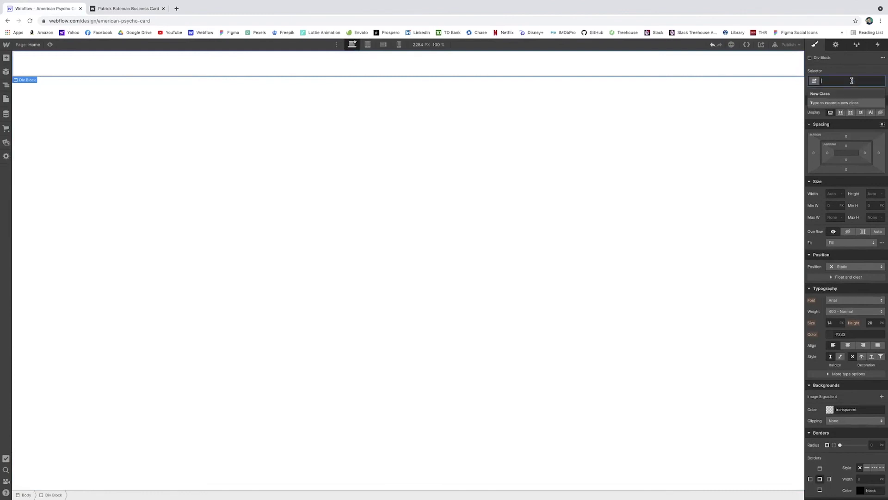
{"action": "type", "text": "Card Container"}
{"action": "key", "text": "Return"}
{"action": "left_click", "coordinate": [875, 194]}
{"action": "type", "text": "100vh"}
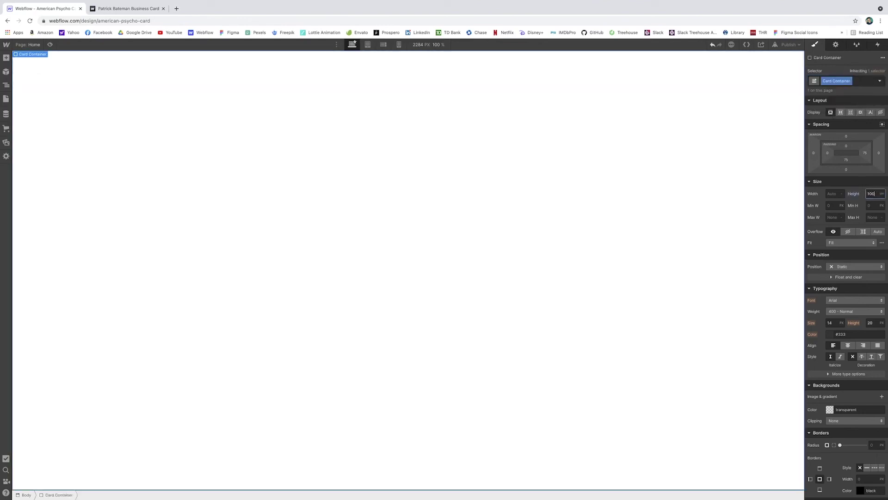
Give the Body a background image using the black-and-white city skyline photo from the assets.
{"action": "left_click", "coordinate": [6, 85]}
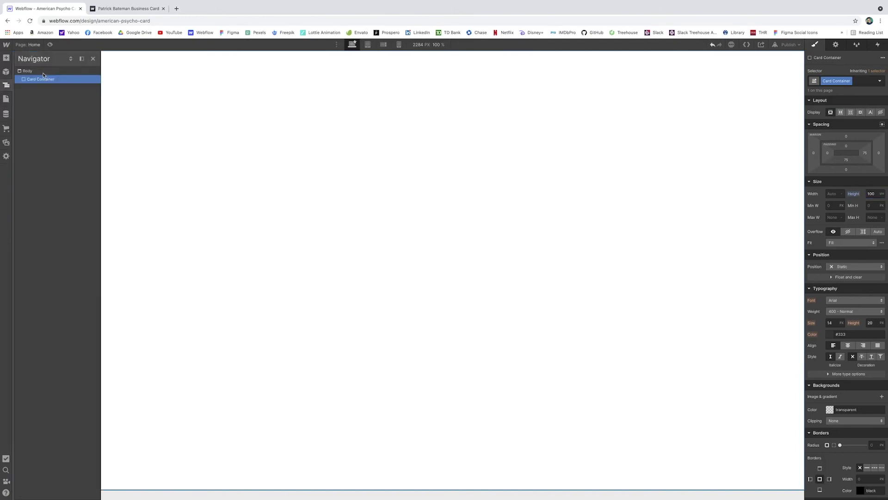
{"action": "left_click", "coordinate": [28, 70]}
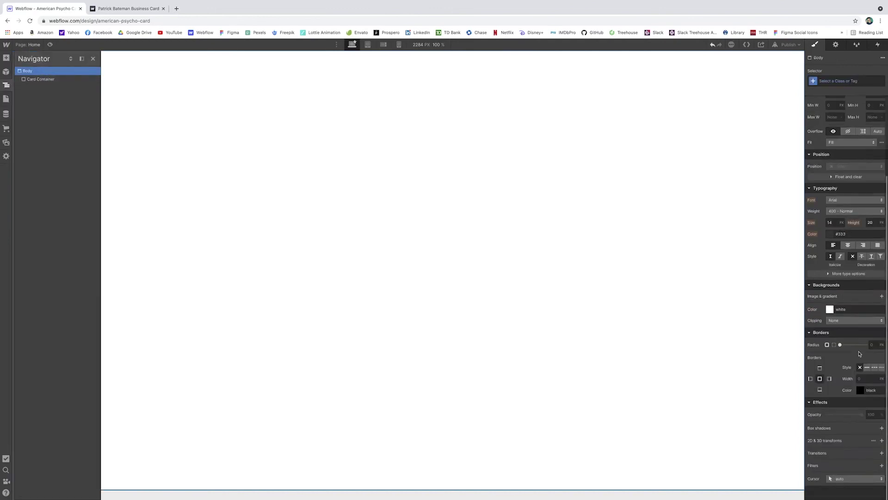
{"action": "left_click", "coordinate": [882, 296]}
{"action": "left_click", "coordinate": [854, 357]}
{"action": "left_click", "coordinate": [55, 112]}
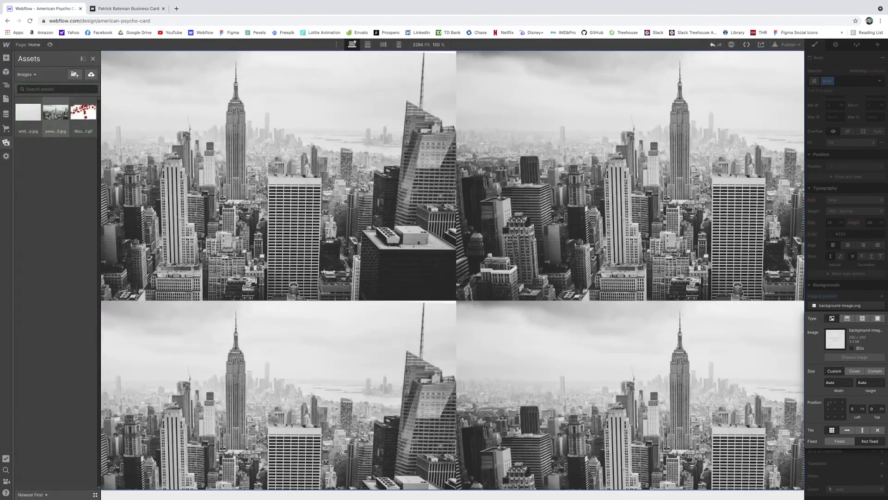
{"action": "left_click", "coordinate": [749, 284]}
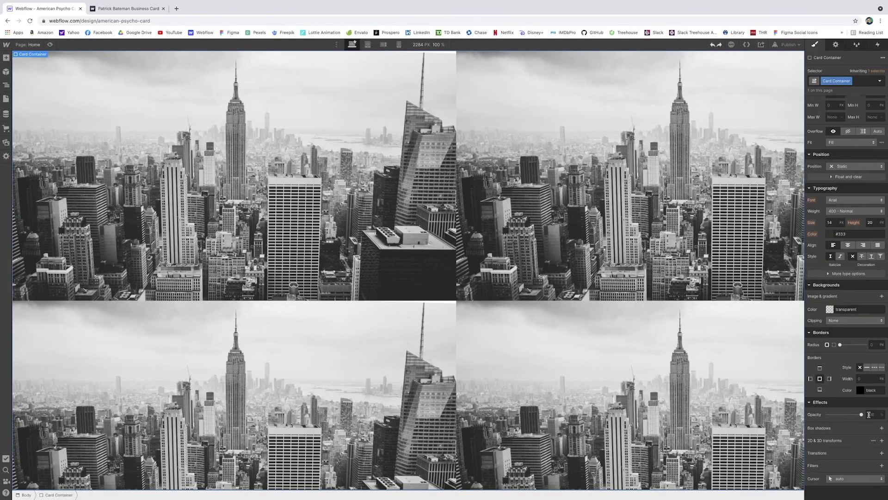
Set the Body's skyline background image to Cover and centre its position.
{"action": "left_click", "coordinate": [846, 305]}
{"action": "left_click", "coordinate": [854, 372]}
{"action": "left_click", "coordinate": [835, 409]}
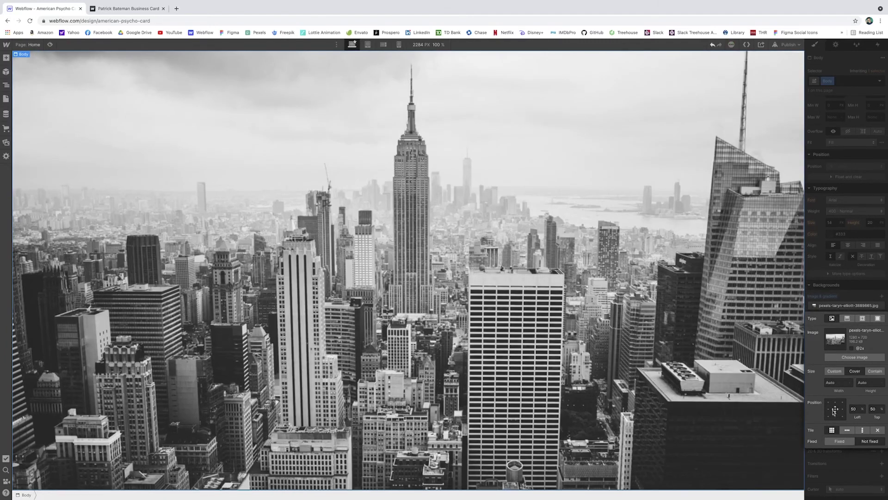
{"action": "left_click", "coordinate": [735, 277]}
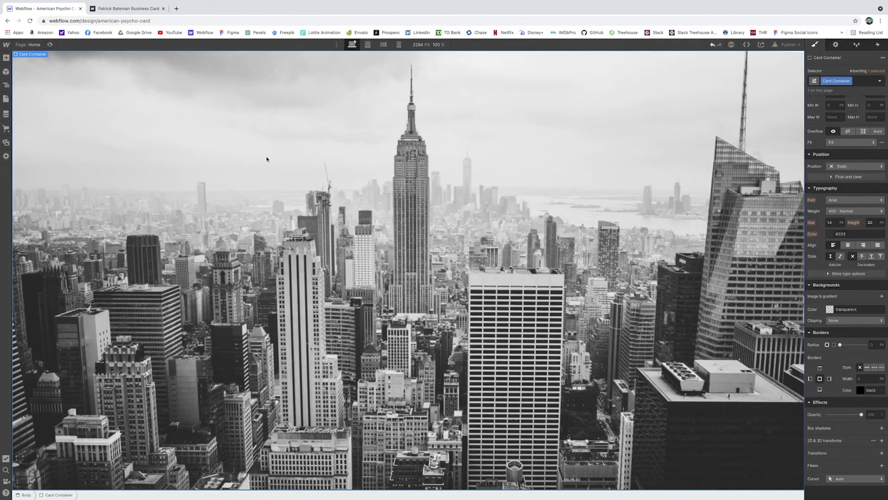
Add a solid black overlay at 50% opacity over the Body's background image.
{"action": "left_click", "coordinate": [25, 494]}
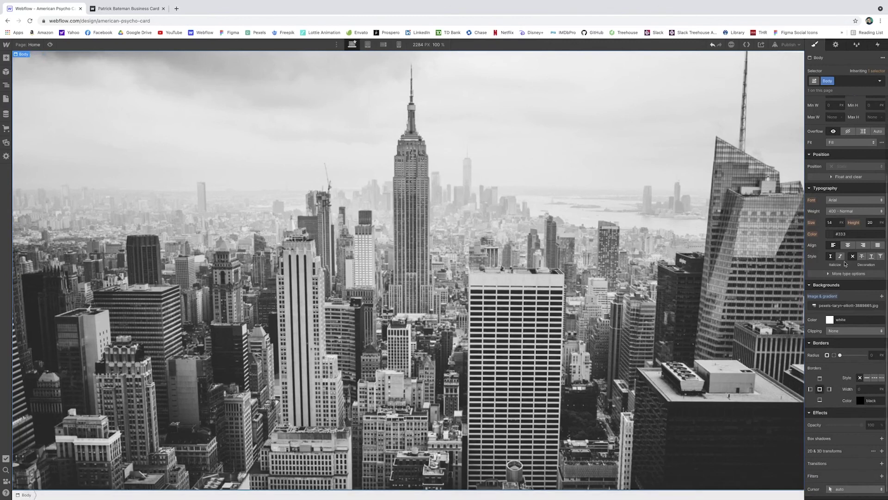
{"action": "left_click", "coordinate": [881, 296]}
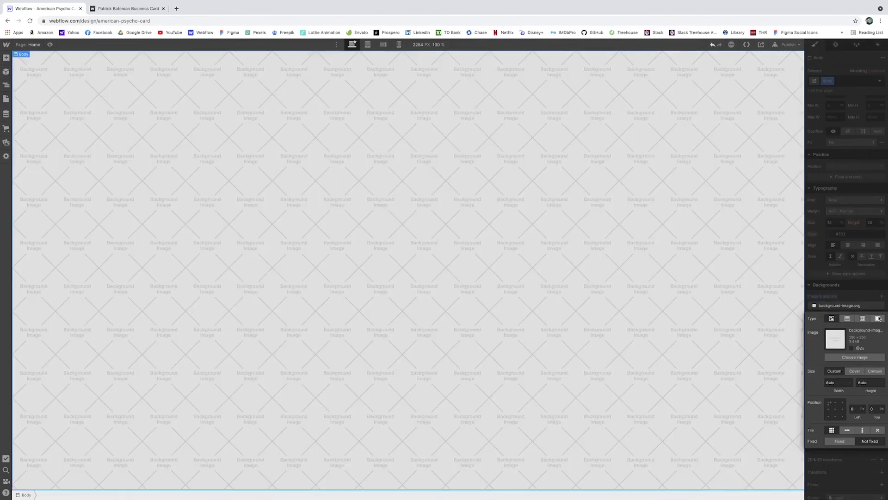
{"action": "left_click", "coordinate": [878, 318]}
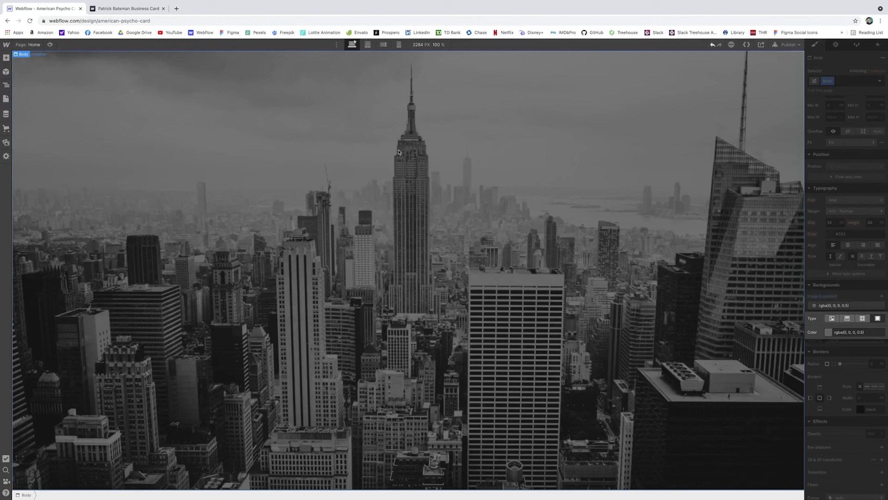
Add a div block inside the Card Container and give it the class Business Card.
{"action": "left_click", "coordinate": [6, 85]}
{"action": "left_click", "coordinate": [27, 80]}
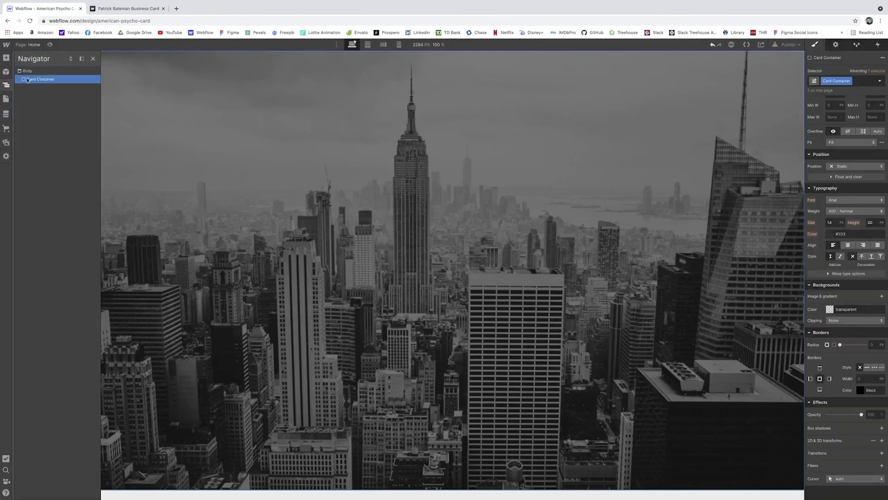
{"action": "left_click", "coordinate": [6, 58]}
{"action": "left_click", "coordinate": [30, 211]}
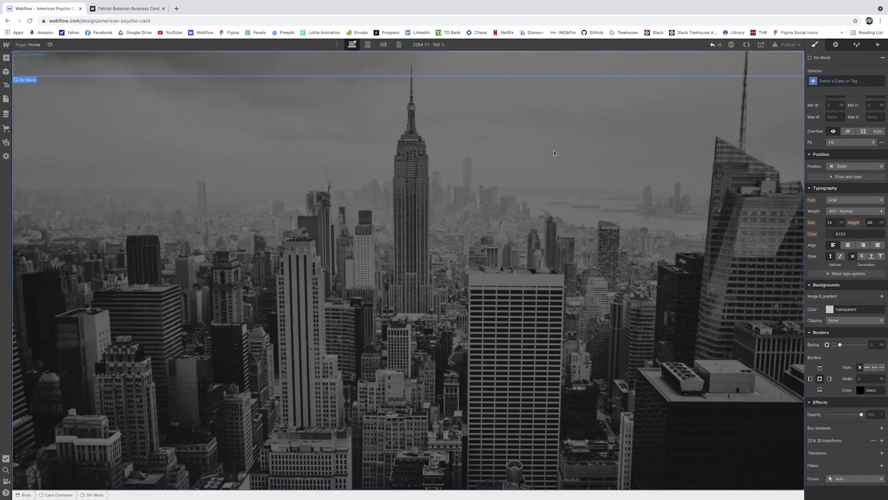
{"action": "left_click", "coordinate": [849, 82]}
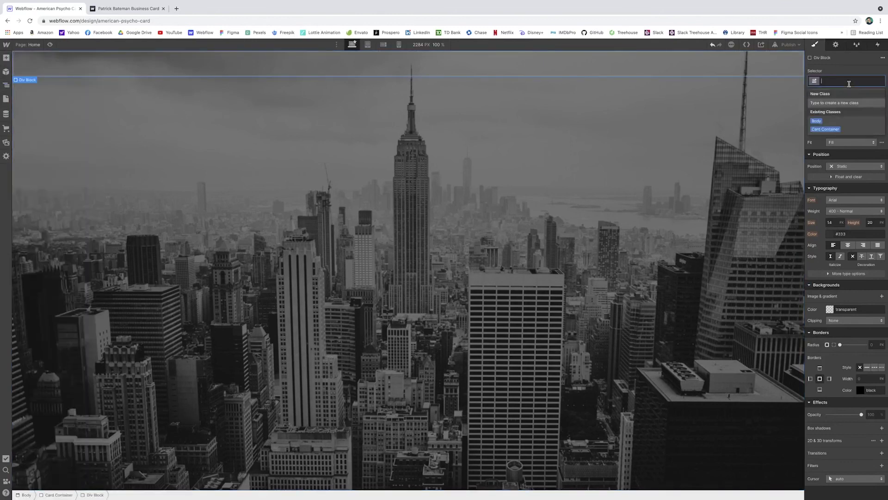
{"action": "type", "text": "Business Card"}
{"action": "key", "text": "Return"}
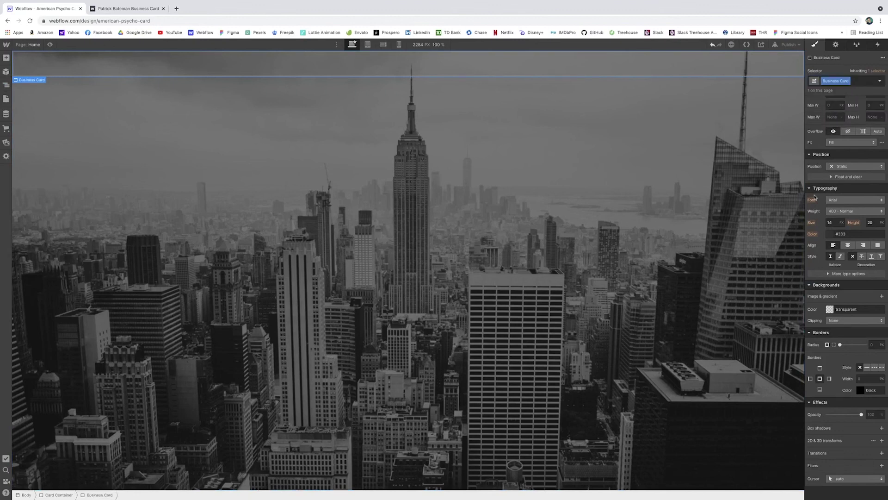
Set the Business Card's width to 525 px and its height to 300 px.
{"action": "scroll", "coordinate": [839, 284], "scroll_direction": "up", "scroll_amount": 3}
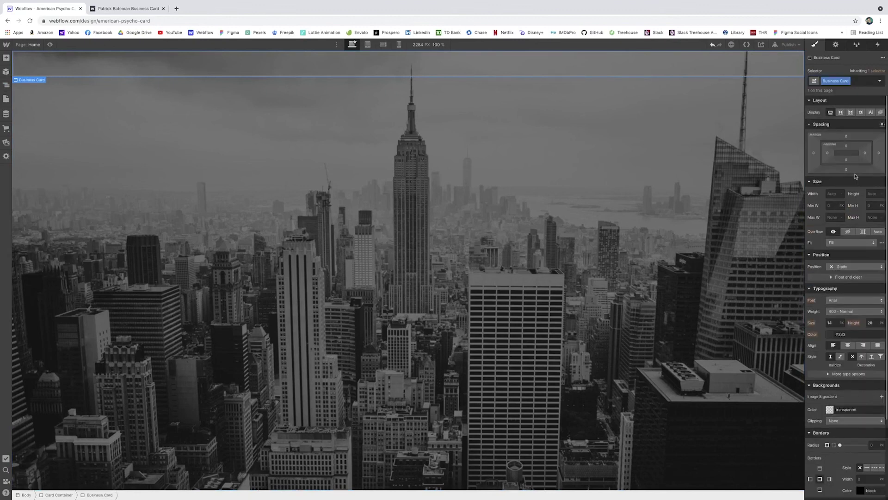
{"action": "left_click", "coordinate": [833, 195]}
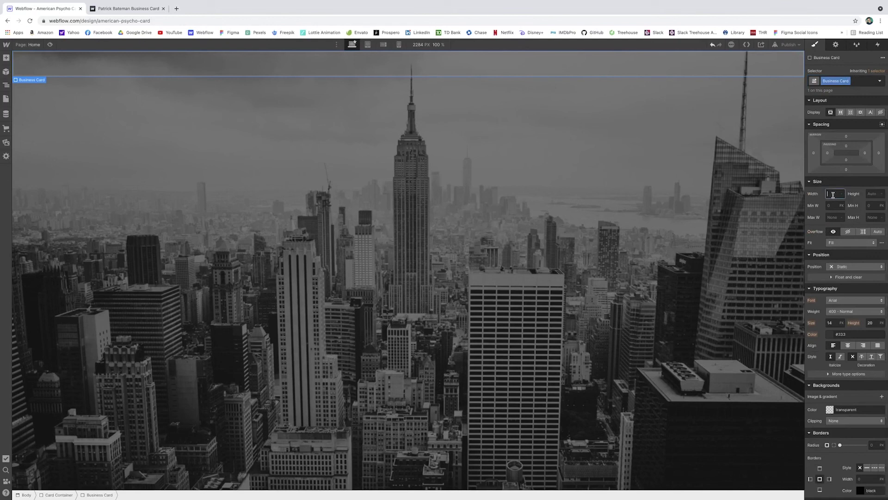
{"action": "type", "text": "525"}
{"action": "key", "text": "Tab"}
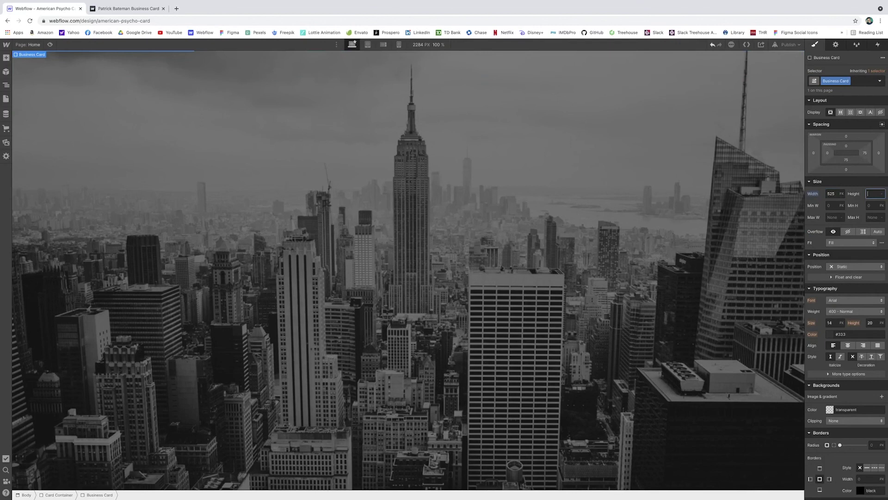
{"action": "type", "text": "300"}
Make the Card Container a vertical flexbox with its contents centred on both axes.
{"action": "left_click", "coordinate": [422, 236]}
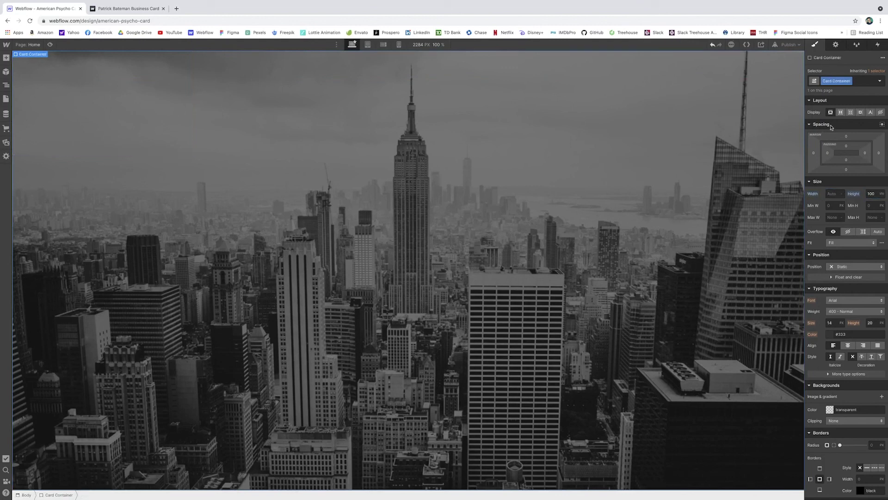
{"action": "left_click", "coordinate": [840, 112]}
{"action": "left_click", "coordinate": [844, 138]}
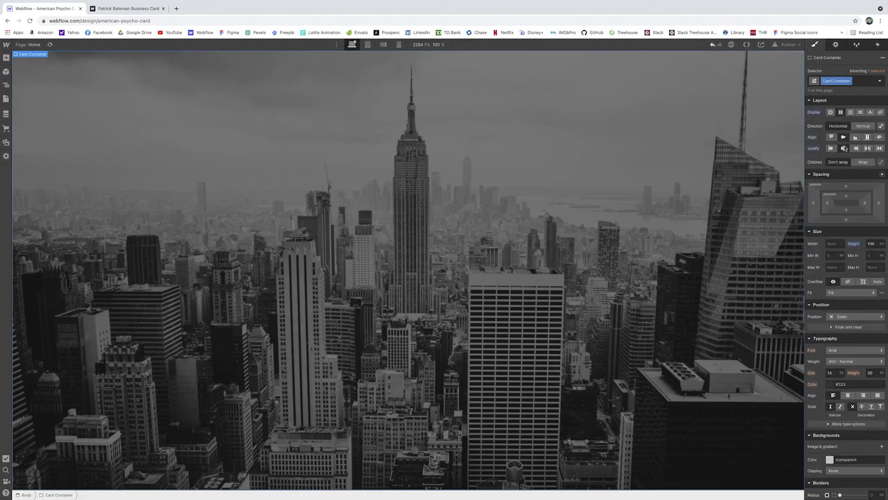
{"action": "left_click", "coordinate": [864, 127]}
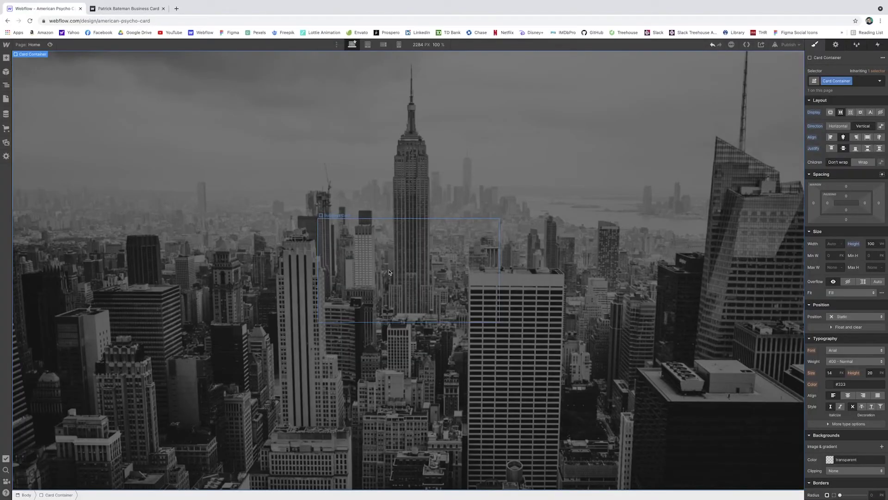
Apply white-texture.jpg as the background image of the Business Card.
{"action": "left_click", "coordinate": [389, 272]}
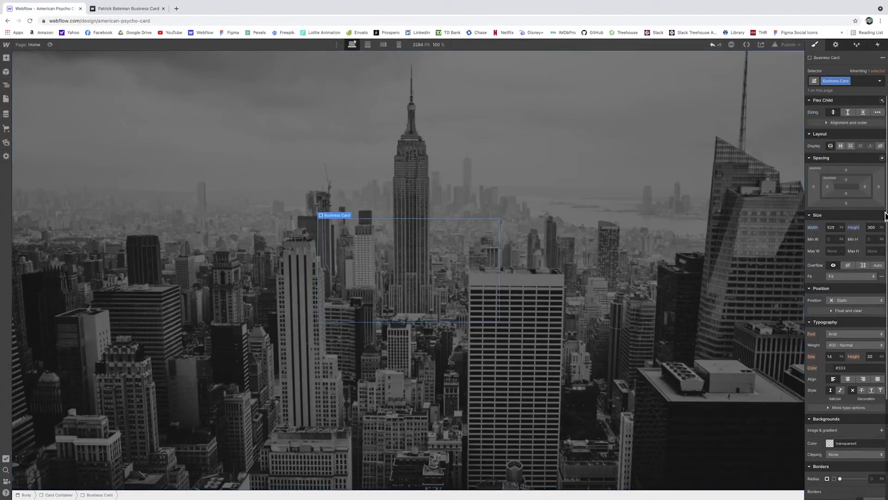
{"action": "scroll", "coordinate": [862, 215], "scroll_direction": "down", "scroll_amount": 3}
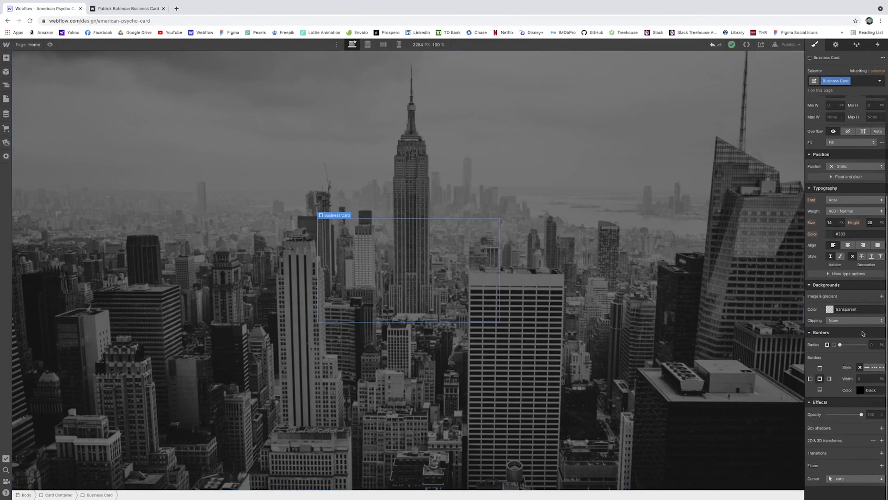
{"action": "left_click", "coordinate": [882, 296]}
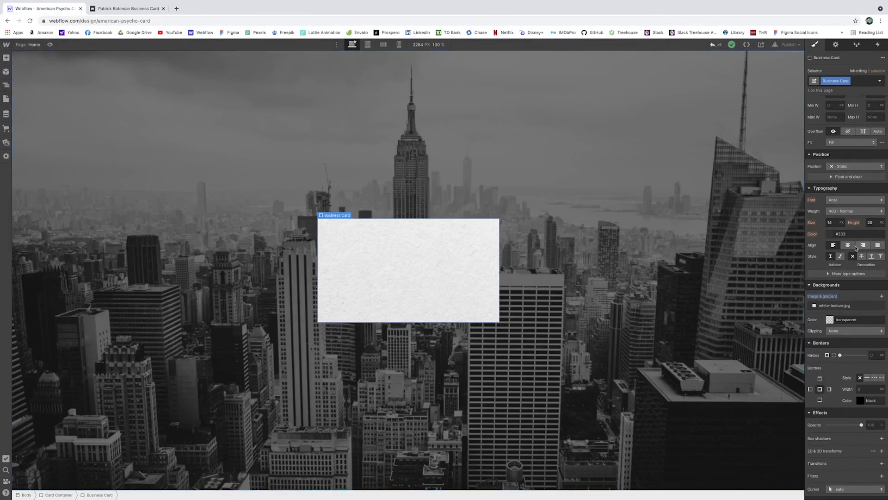
Add an outer box shadow to the Business Card with a blur of 6 px.
{"action": "scroll", "coordinate": [861, 393], "scroll_direction": "down", "scroll_amount": 1}
{"action": "left_click", "coordinate": [881, 427]}
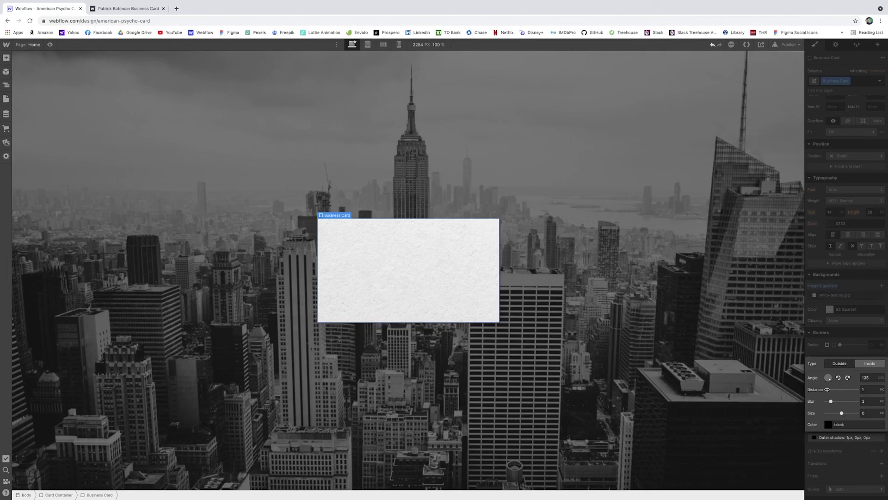
{"action": "left_click", "coordinate": [868, 400]}
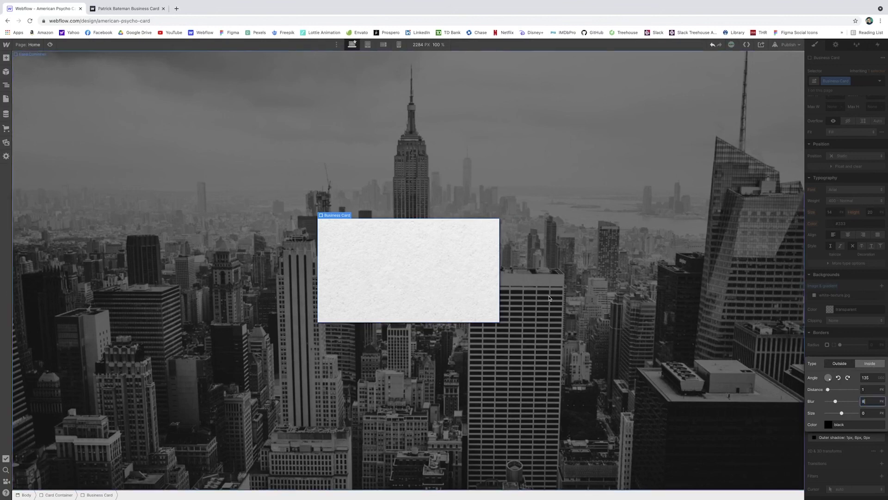
{"action": "key", "text": "Escape"}
{"action": "key", "text": "Escape"}
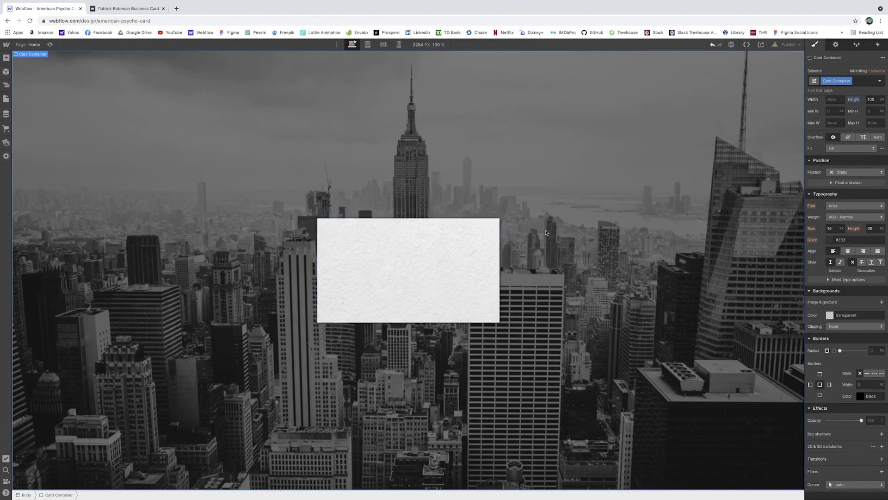
Add an H1 heading inside the Business Card and replace its text with the cardholder's full name.
{"action": "left_click", "coordinate": [412, 235]}
{"action": "left_click", "coordinate": [6, 85]}
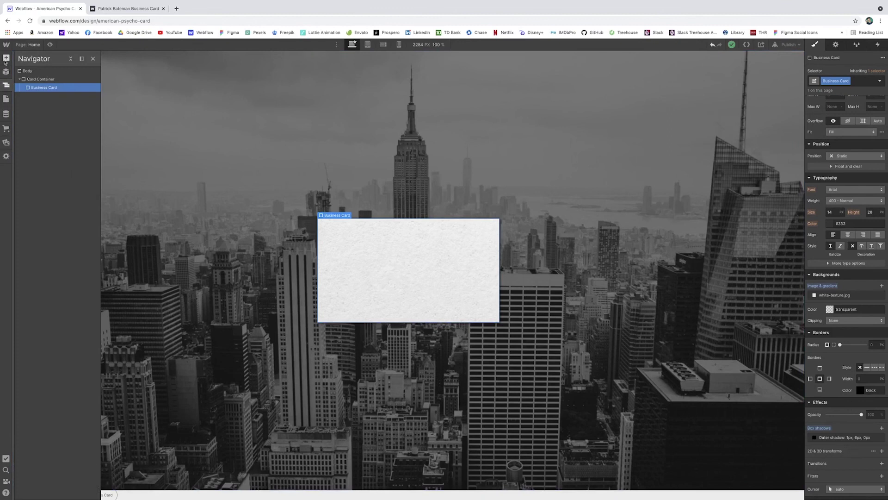
{"action": "left_click", "coordinate": [6, 58]}
{"action": "left_click", "coordinate": [29, 277]}
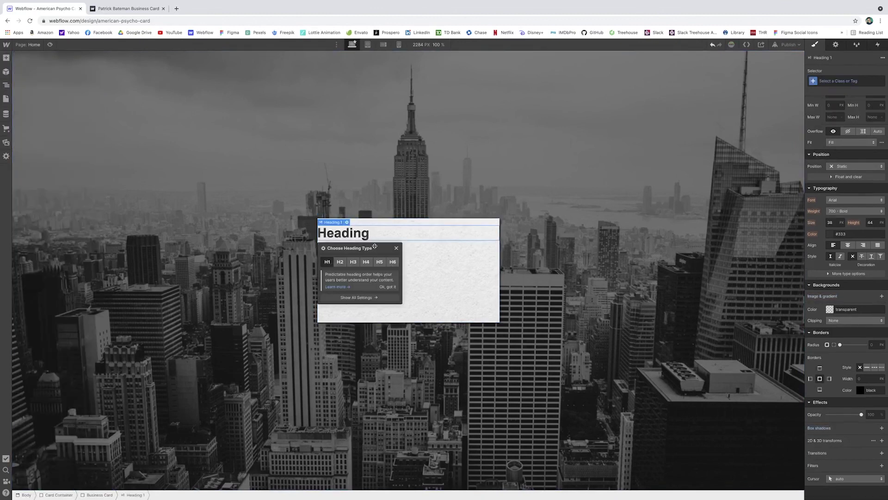
{"action": "double_click", "coordinate": [348, 233]}
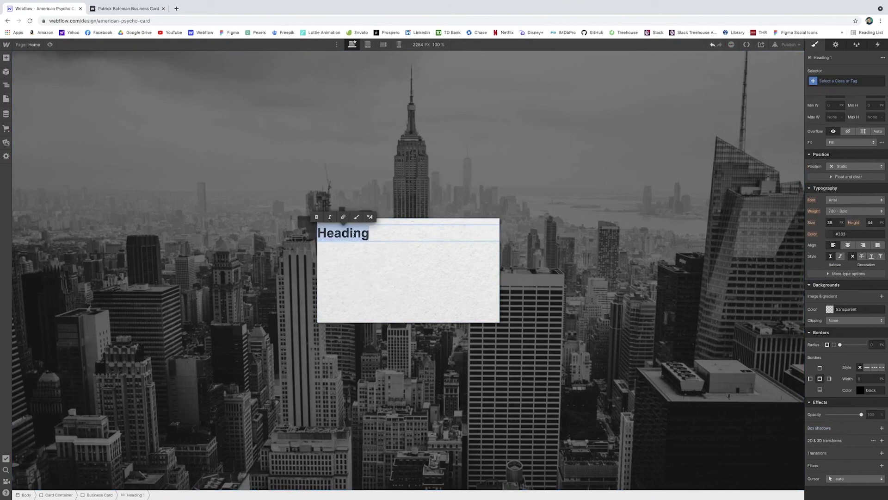
{"action": "type", "text": "Patrick Bateman"}
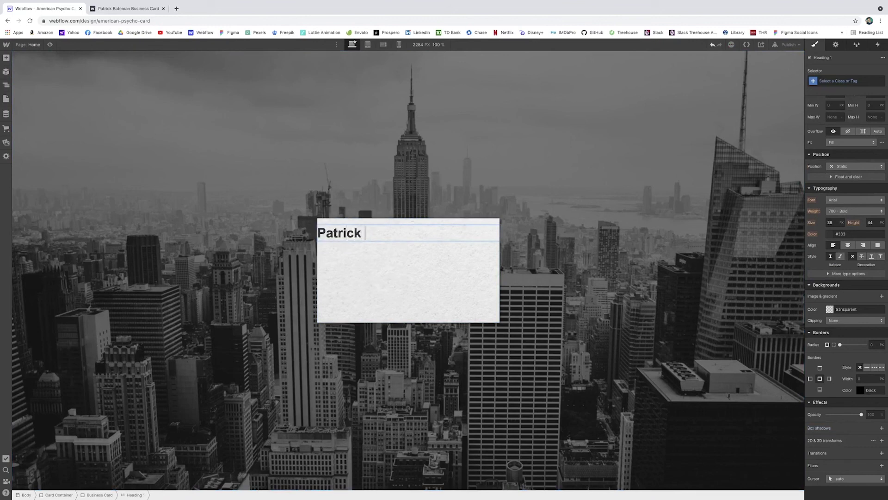
Make the Business Card a vertical flexbox and centre its heading horizontally and vertically.
{"action": "left_click", "coordinate": [382, 255]}
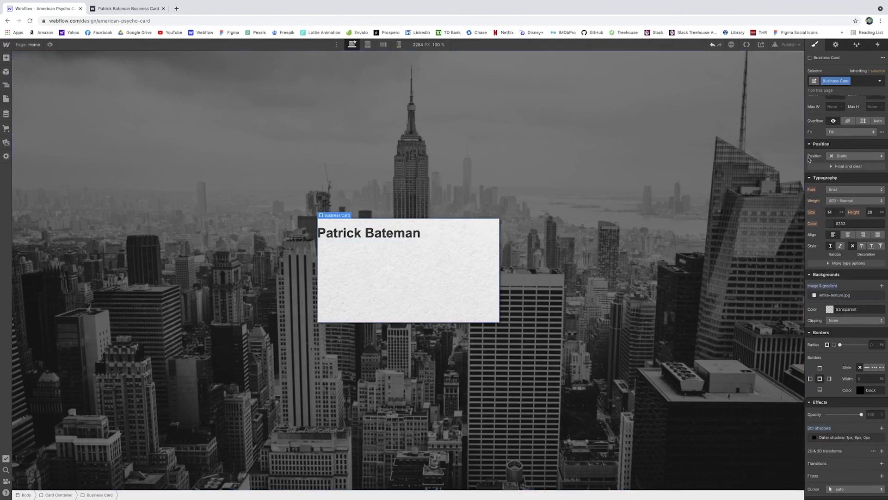
{"action": "scroll", "coordinate": [832, 156], "scroll_direction": "up", "scroll_amount": 3}
{"action": "left_click", "coordinate": [841, 145]}
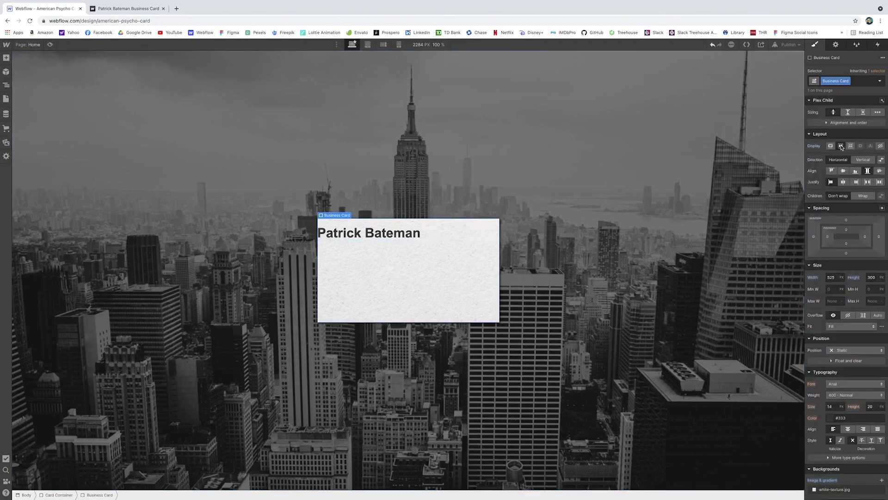
{"action": "left_click", "coordinate": [844, 171]}
{"action": "left_click", "coordinate": [844, 182]}
{"action": "left_click", "coordinate": [864, 160]}
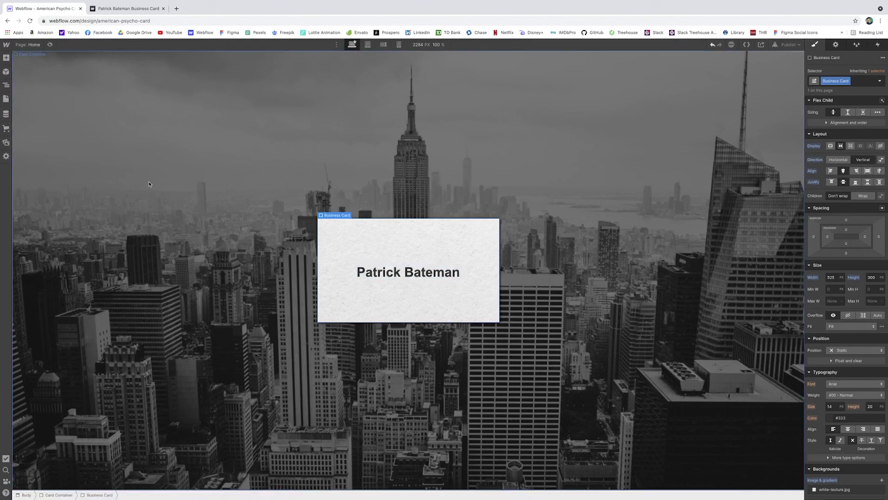
Add an H2 heading inside the Business Card with the text "Vice President".
{"action": "left_click", "coordinate": [6, 58]}
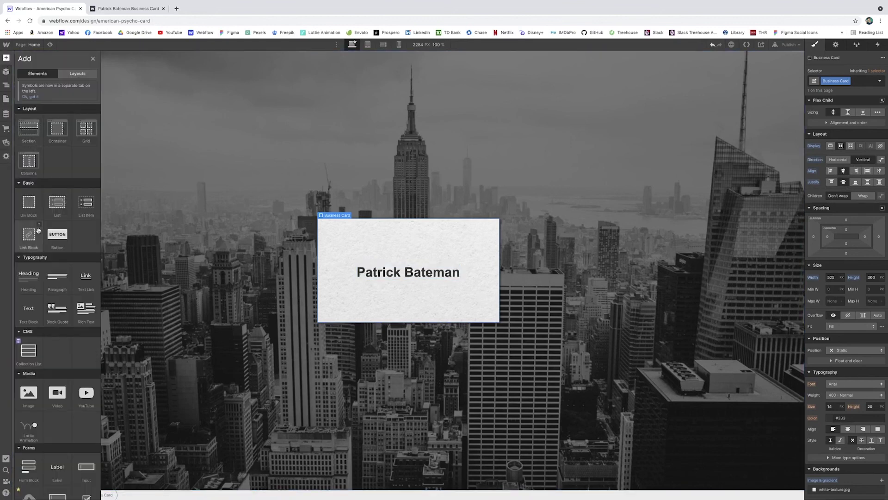
{"action": "left_click", "coordinate": [37, 280]}
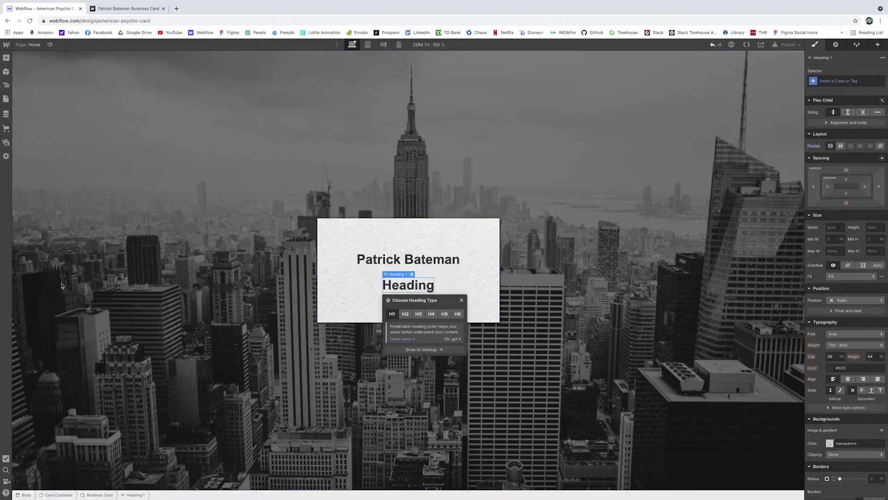
{"action": "left_click", "coordinate": [406, 314]}
{"action": "double_click", "coordinate": [406, 287]}
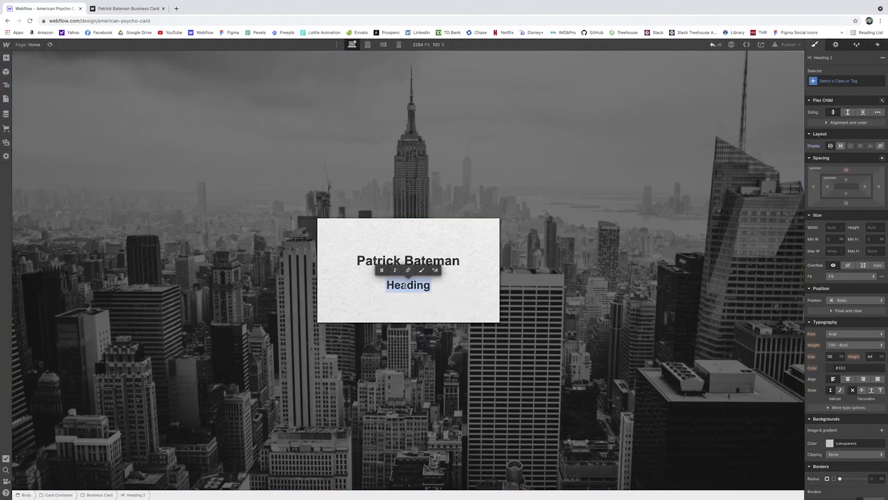
{"action": "type", "text": "Vice Presid"}
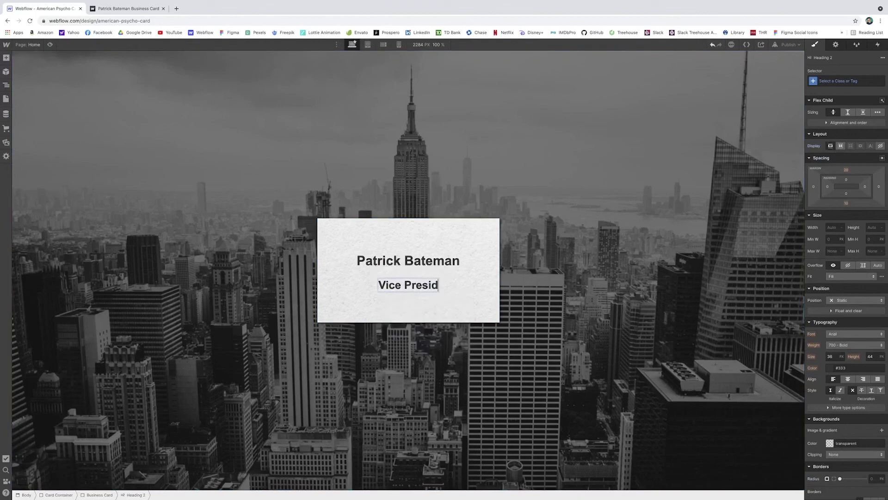
{"action": "type", "text": "ent"}
Set the top and bottom margins of the Vice President heading to 0.
{"action": "left_click", "coordinate": [846, 169]}
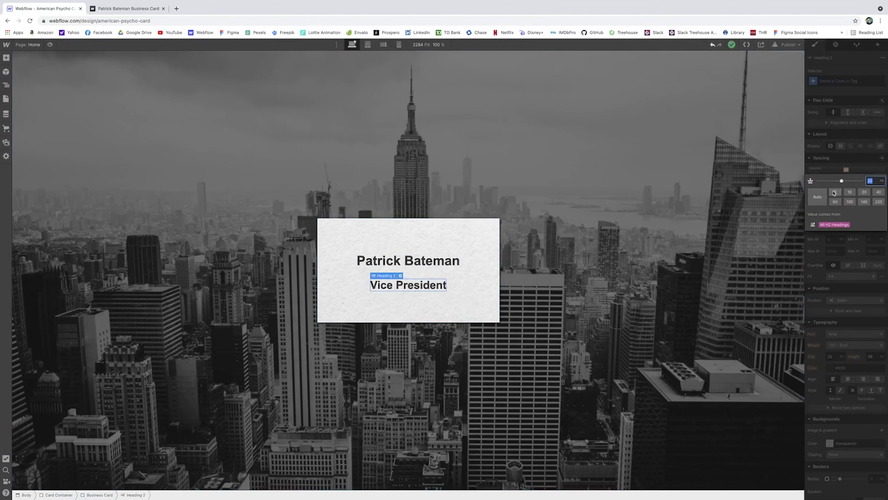
{"action": "left_click", "coordinate": [834, 192]}
{"action": "left_click", "coordinate": [846, 203]}
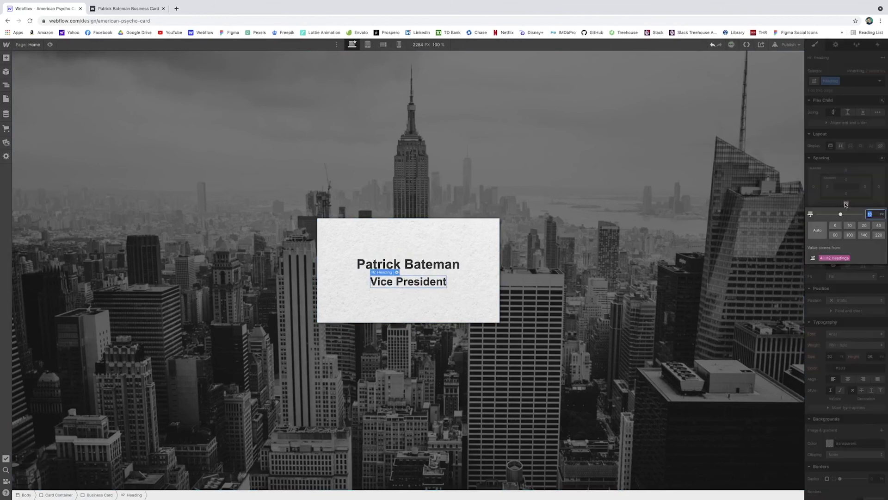
{"action": "left_click", "coordinate": [835, 225]}
Set the top and bottom margins of the cardholder's name heading to 0.
{"action": "left_click", "coordinate": [377, 265]}
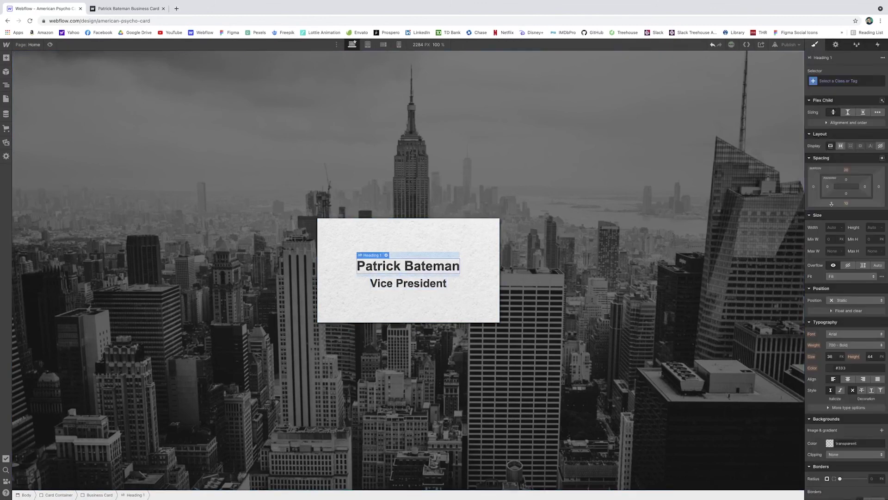
{"action": "left_click", "coordinate": [846, 204]}
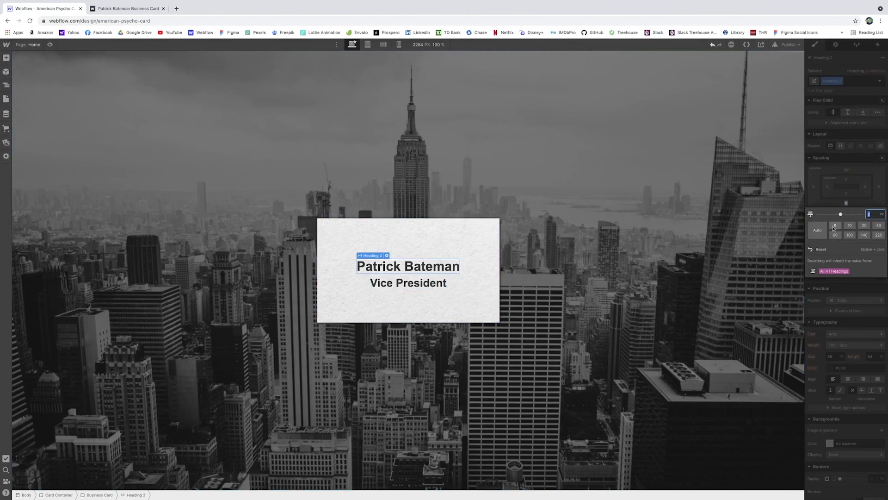
{"action": "left_click", "coordinate": [836, 225]}
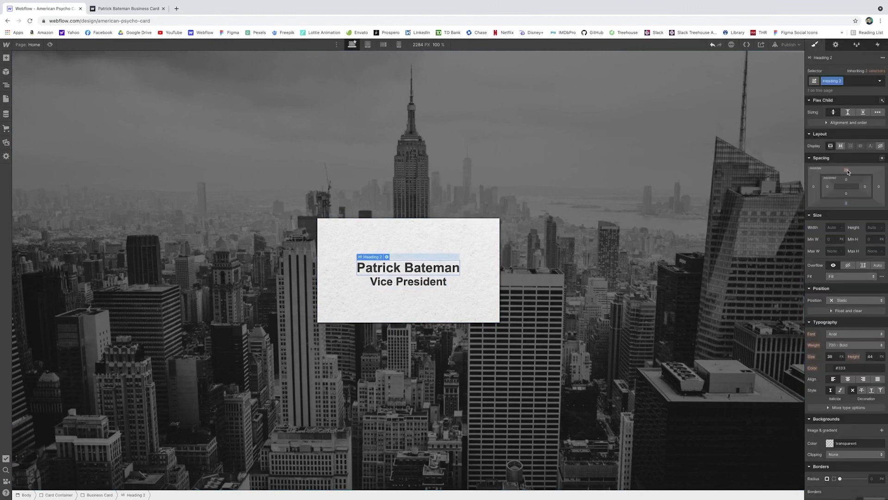
{"action": "left_click", "coordinate": [846, 170]}
{"action": "left_click", "coordinate": [835, 193]}
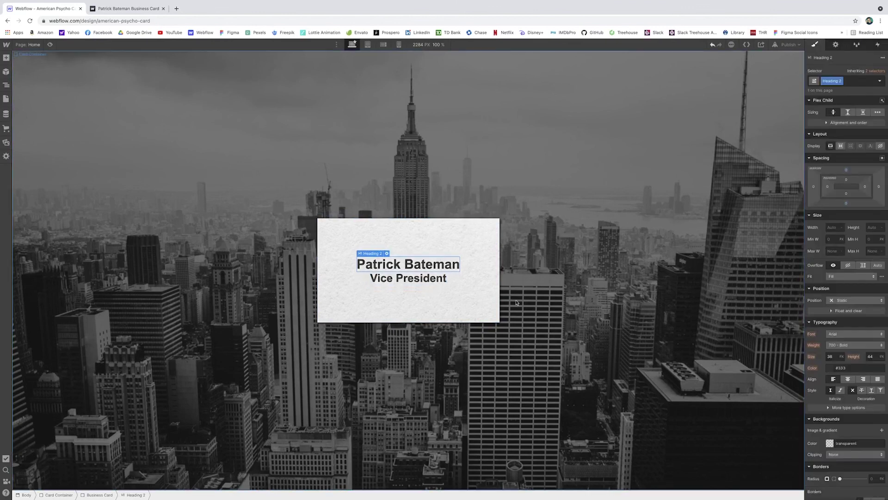
{"action": "left_click", "coordinate": [488, 300]}
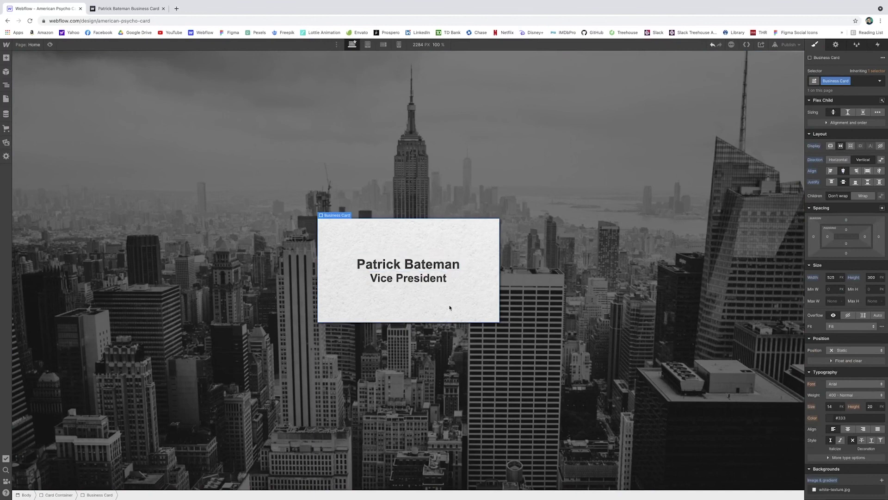
Anchor the absolutely positioned Pierce & Pierce heading to the card's top-right corner and compare it with the published reference card.
{"action": "left_click", "coordinate": [129, 9]}
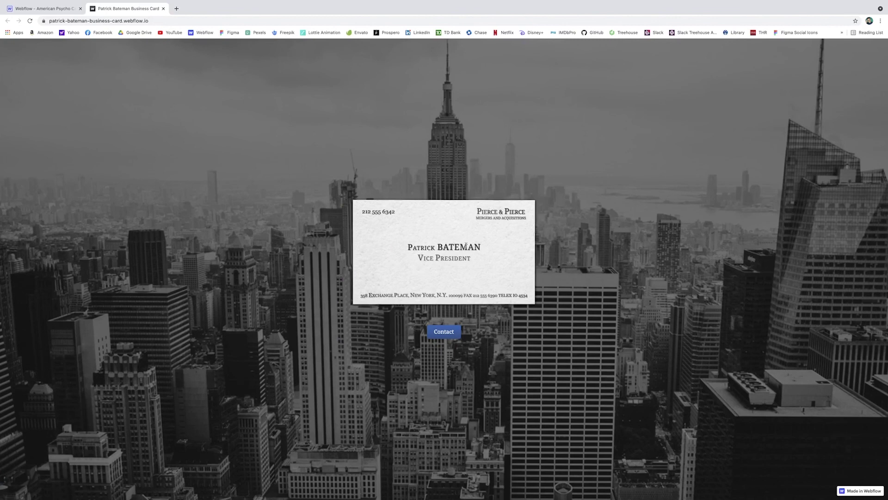
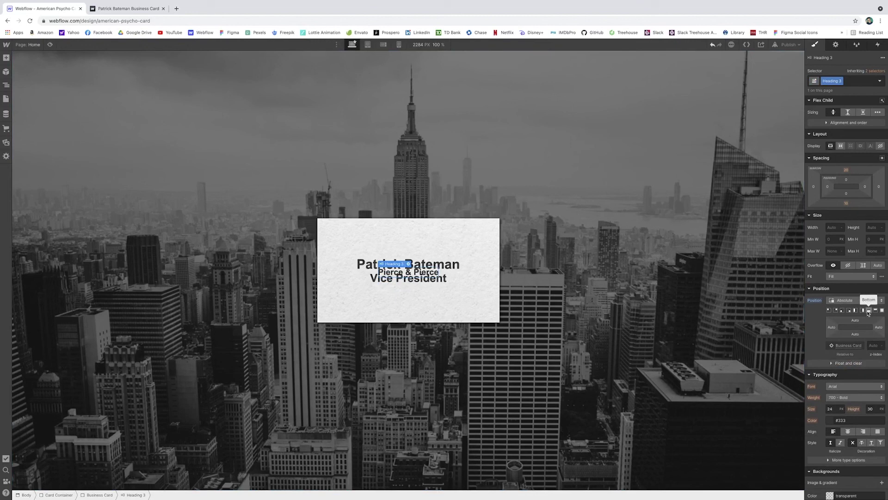
{"action": "left_click", "coordinate": [835, 310]}
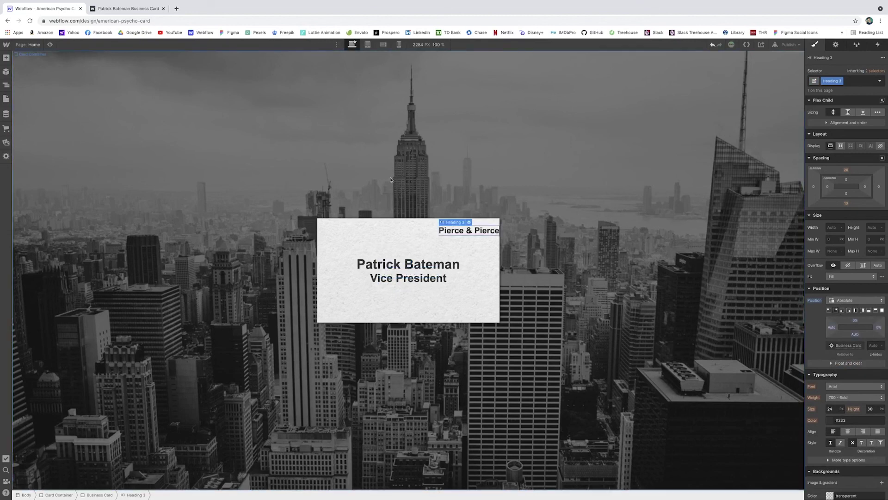
{"action": "left_click", "coordinate": [114, 9]}
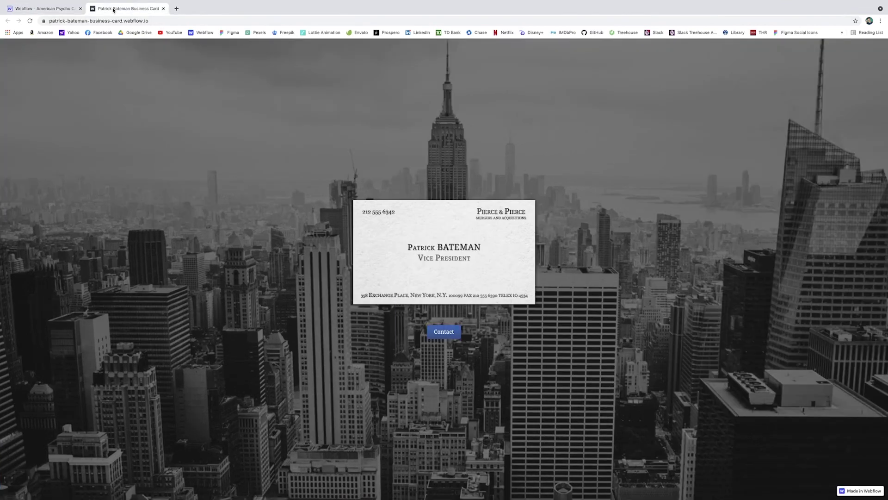
{"action": "left_click", "coordinate": [25, 8]}
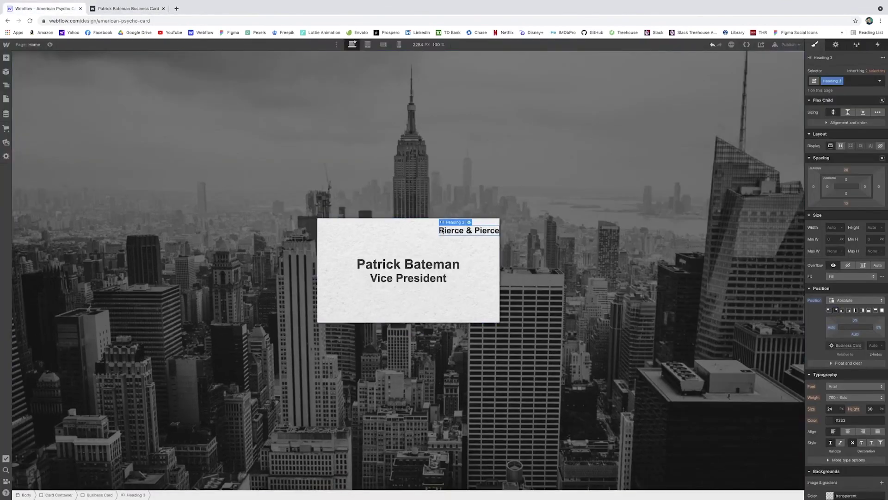
Rename the heading classes to the cardholder's first name for the name, VP for the job title and Pierce for the company.
{"action": "left_click", "coordinate": [6, 85]}
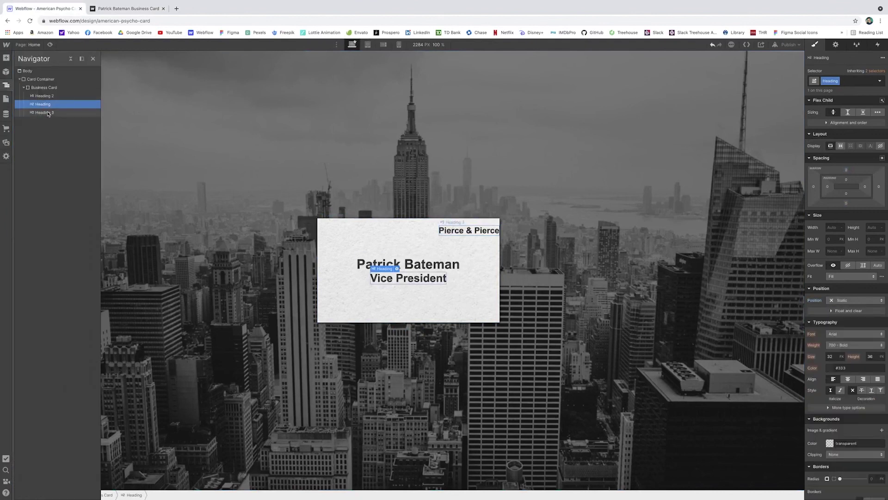
{"action": "left_click", "coordinate": [44, 96]}
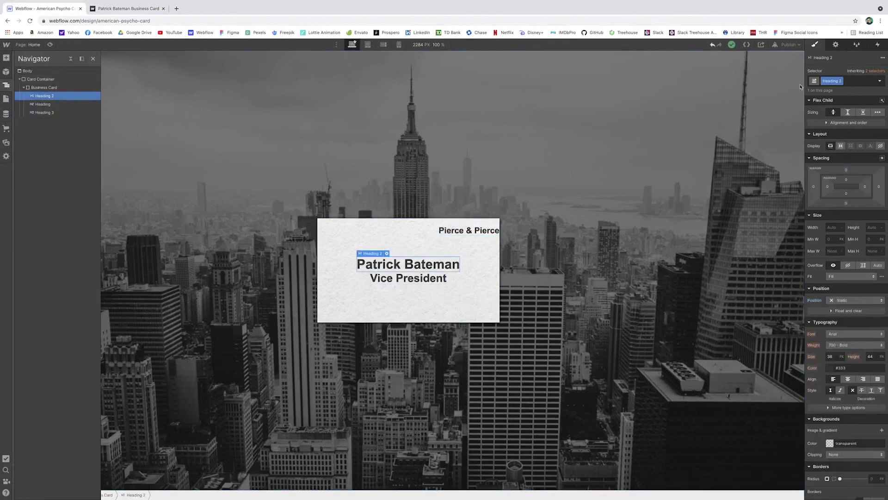
{"action": "double_click", "coordinate": [833, 81]}
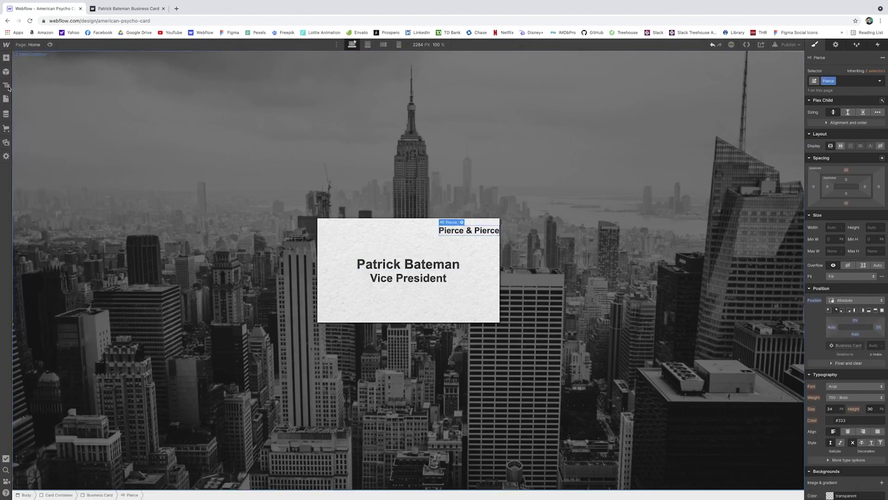
Add a div block inside the Business Card and give it the class "company div".
{"action": "left_click", "coordinate": [6, 85]}
{"action": "left_click", "coordinate": [45, 87]}
{"action": "left_click", "coordinate": [7, 59]}
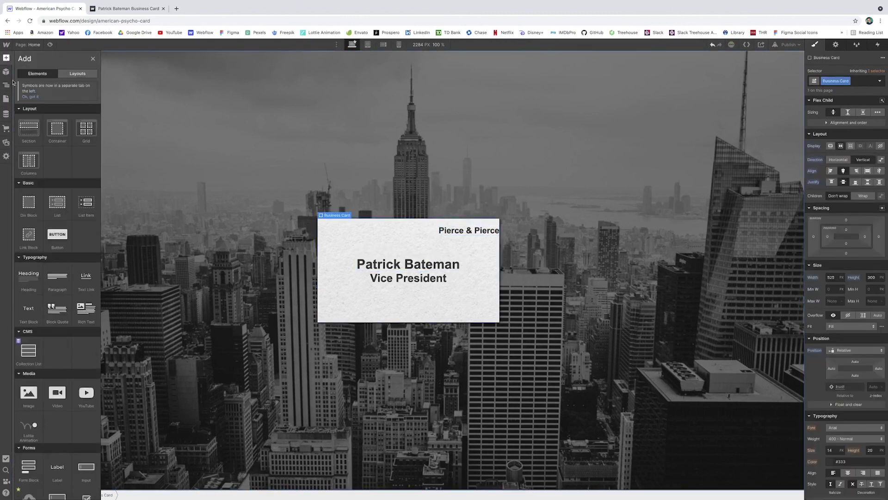
{"action": "left_click", "coordinate": [28, 205]}
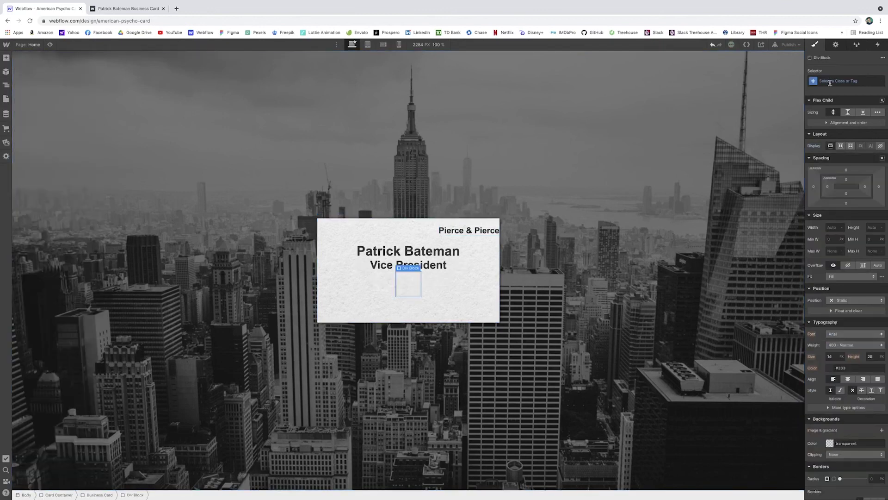
{"action": "left_click", "coordinate": [847, 81]}
{"action": "type", "text": "company div"}
{"action": "key", "text": "Return"}
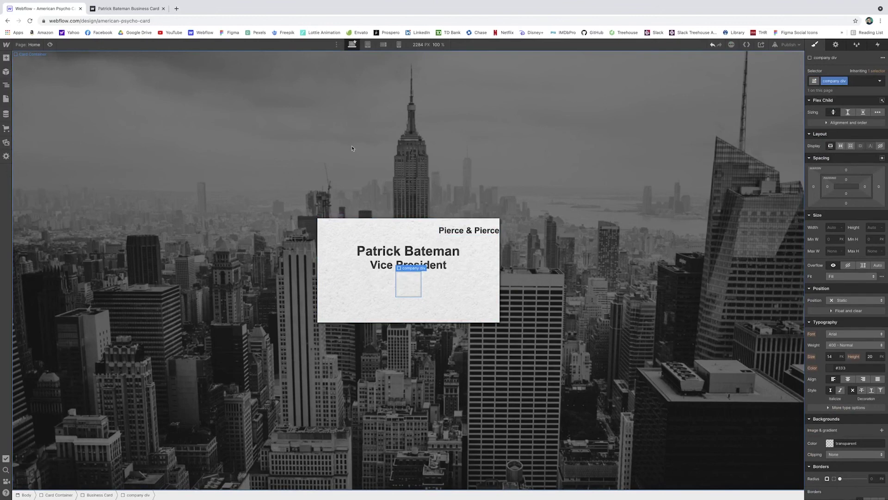
Nest the Pierce heading inside the company div.
{"action": "left_click", "coordinate": [6, 85]}
{"action": "left_click", "coordinate": [41, 120]}
{"action": "left_click_drag", "start_coordinate": [48, 119], "coordinate": [46, 112]}
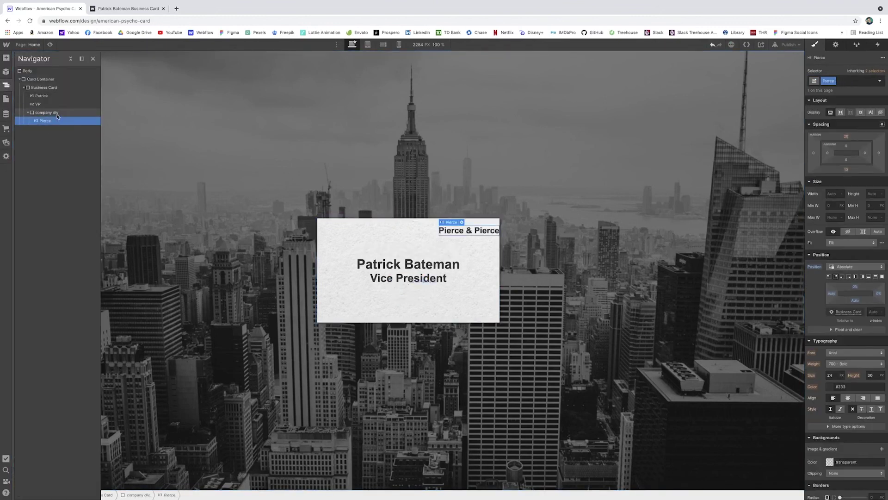
Add an H4 heading inside the company div below the Pierce heading.
{"action": "left_click", "coordinate": [46, 112]}
{"action": "left_click", "coordinate": [6, 58]}
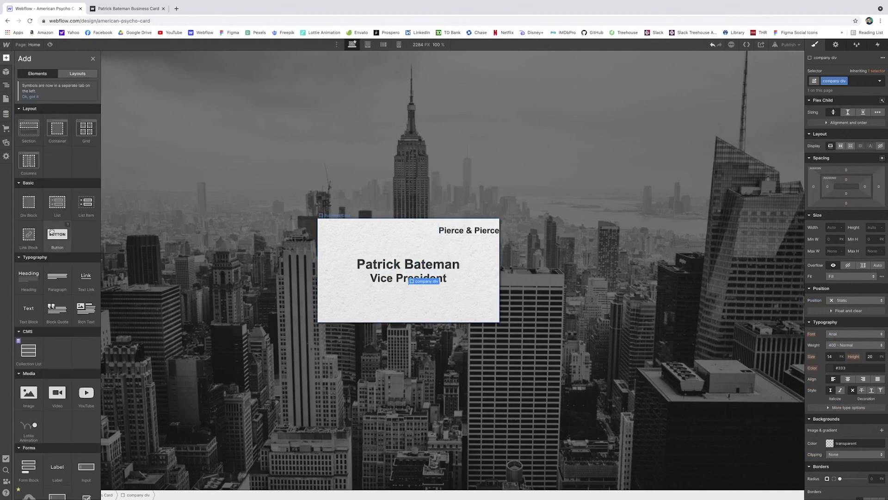
{"action": "left_click", "coordinate": [24, 283]}
{"action": "left_click", "coordinate": [432, 312]}
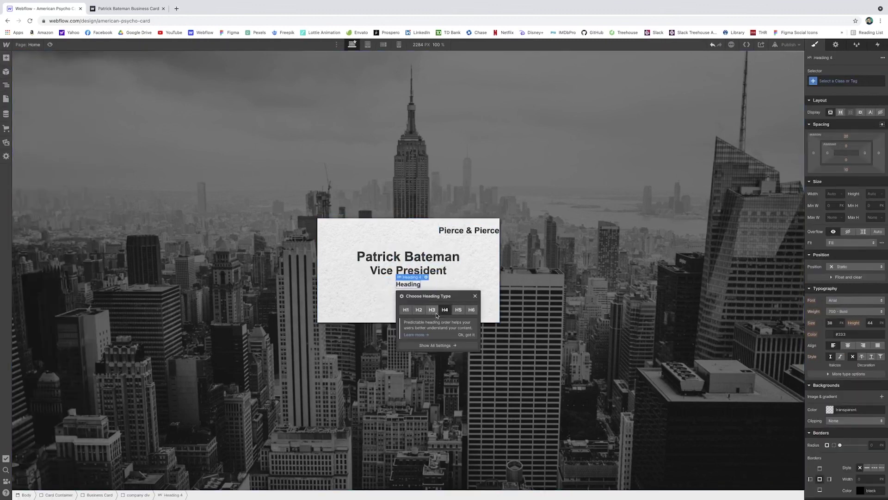
{"action": "left_click", "coordinate": [474, 295]}
Set the position of the company div to Absolute.
{"action": "left_click", "coordinate": [410, 284]}
{"action": "key", "text": "z"}
{"action": "left_click", "coordinate": [855, 300]}
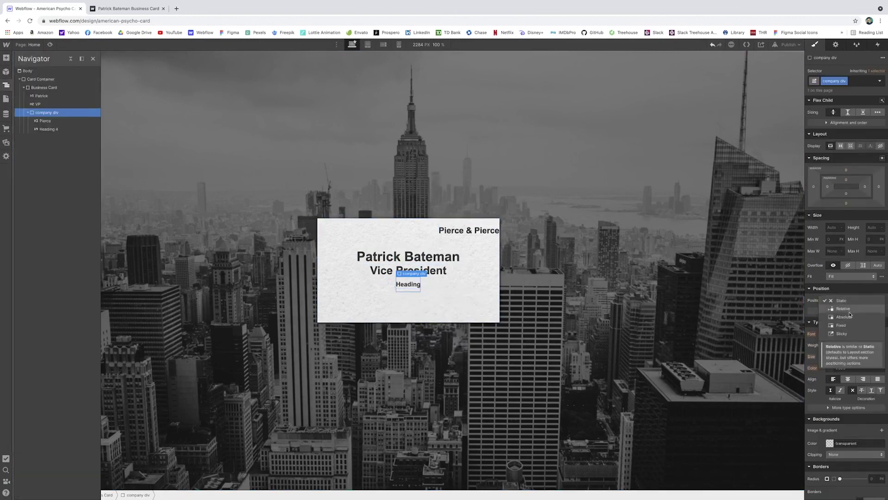
{"action": "left_click", "coordinate": [847, 317]}
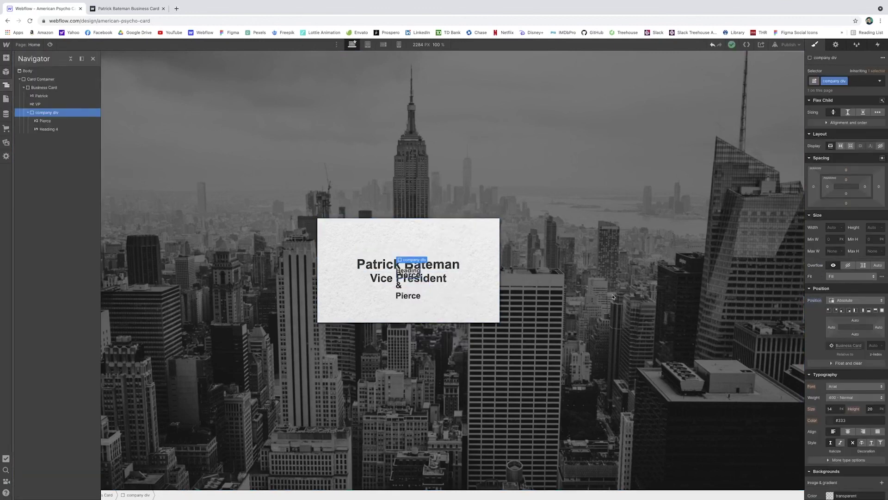
Set the position of the Pierce heading back to Static.
{"action": "left_click", "coordinate": [41, 120]}
{"action": "left_click", "coordinate": [853, 267]}
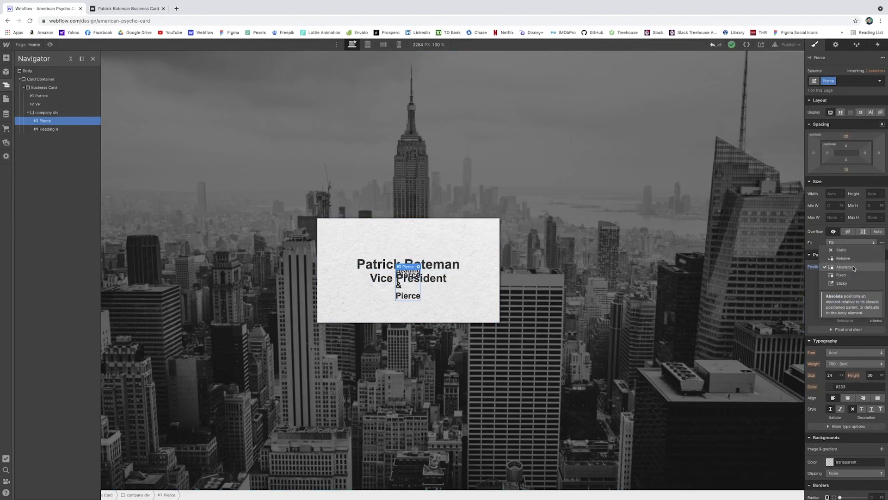
{"action": "left_click", "coordinate": [840, 249]}
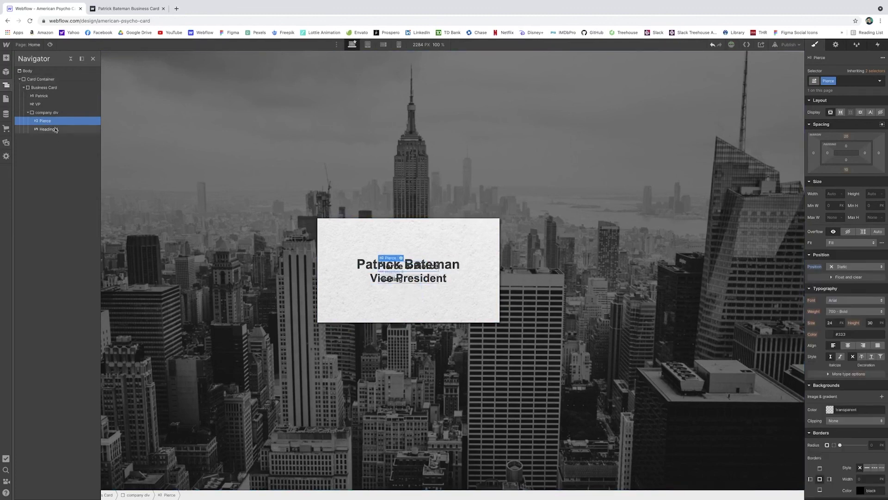
Anchor the company div to the top-right corner of the Business Card.
{"action": "left_click", "coordinate": [46, 112]}
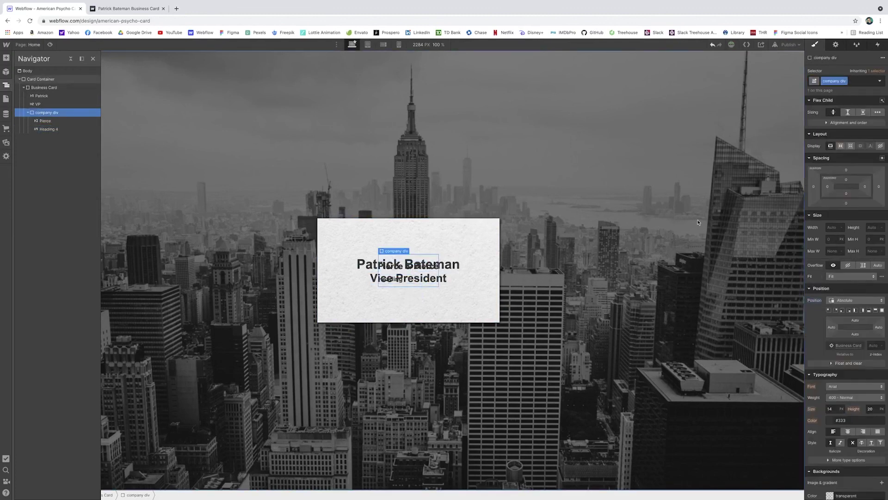
{"action": "left_click", "coordinate": [837, 311]}
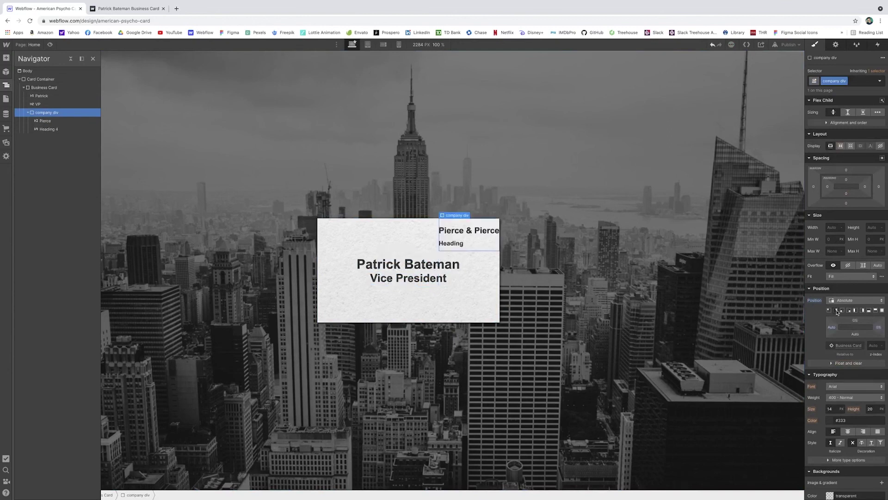
{"action": "key", "text": "z"}
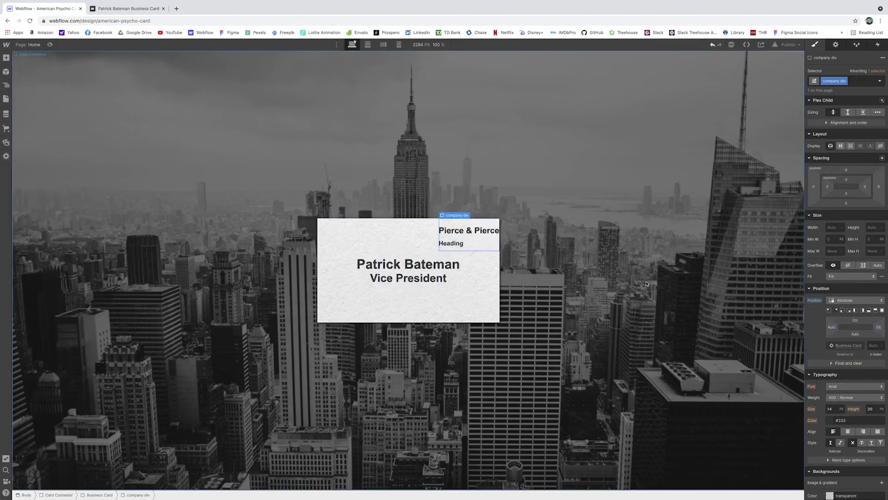
Centre-align the H4 heading's text in the company div and set its top and bottom margins to 0.
{"action": "left_click", "coordinate": [453, 243]}
{"action": "left_click", "coordinate": [844, 345]}
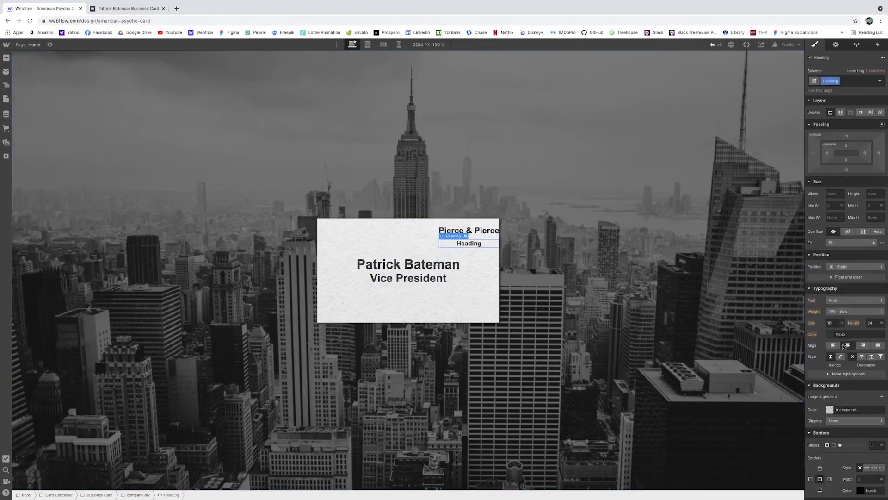
{"action": "left_click", "coordinate": [846, 136]}
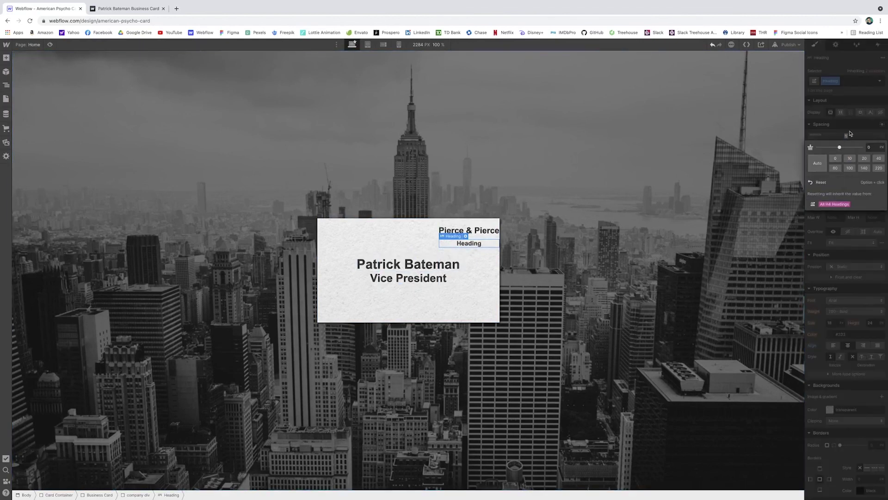
{"action": "left_click", "coordinate": [846, 170]}
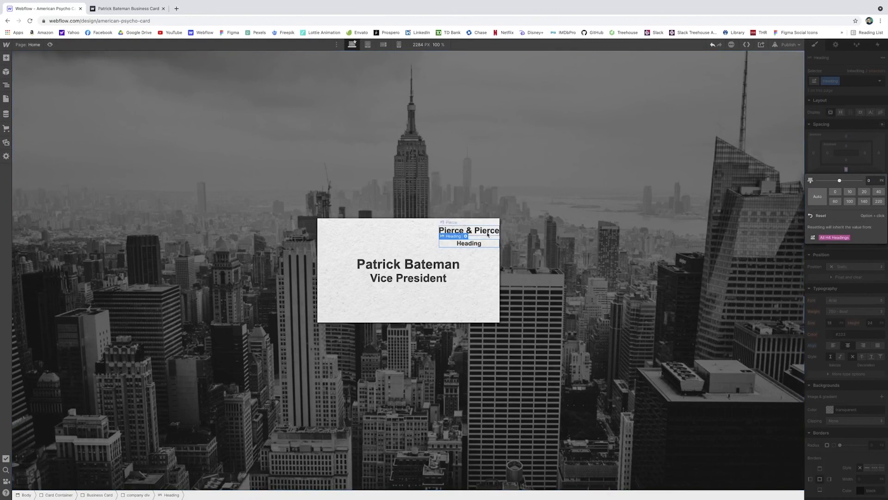
Set the top and bottom margins of the Pierce & Pierce heading to 0.
{"action": "left_click", "coordinate": [488, 235]}
{"action": "left_click", "coordinate": [846, 169]}
{"action": "left_click", "coordinate": [836, 191]}
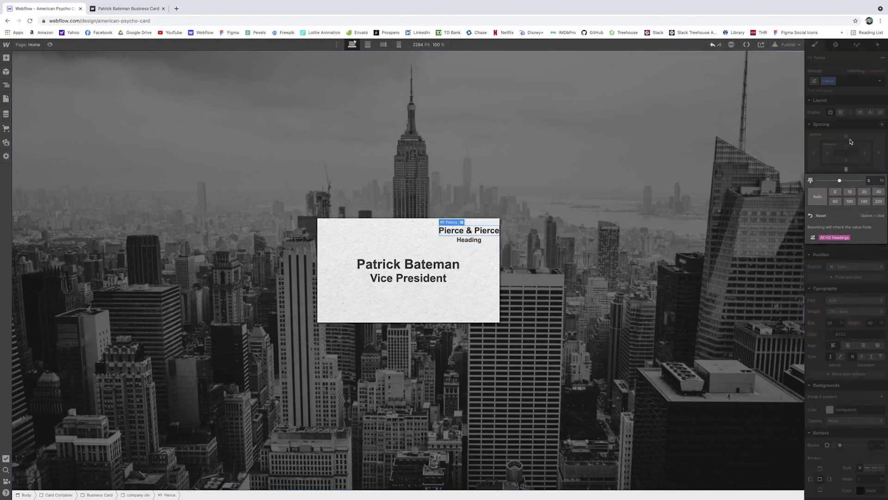
{"action": "left_click", "coordinate": [850, 138]}
{"action": "left_click", "coordinate": [835, 158]}
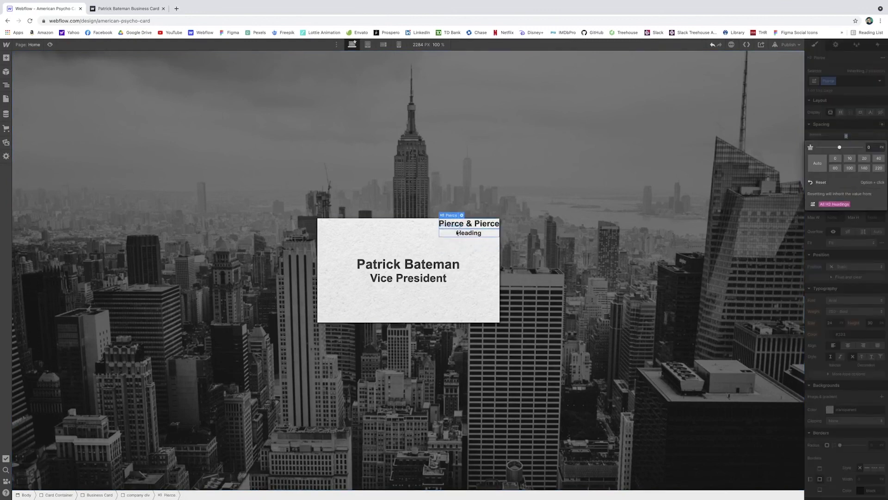
Change the placeholder heading in the company div to "Mergers & Acquisitions" and centre-align the Pierce & Pierce heading above it.
{"action": "left_click", "coordinate": [465, 233]}
{"action": "double_click", "coordinate": [466, 234]}
{"action": "type", "text": "Mergers & Acq"}
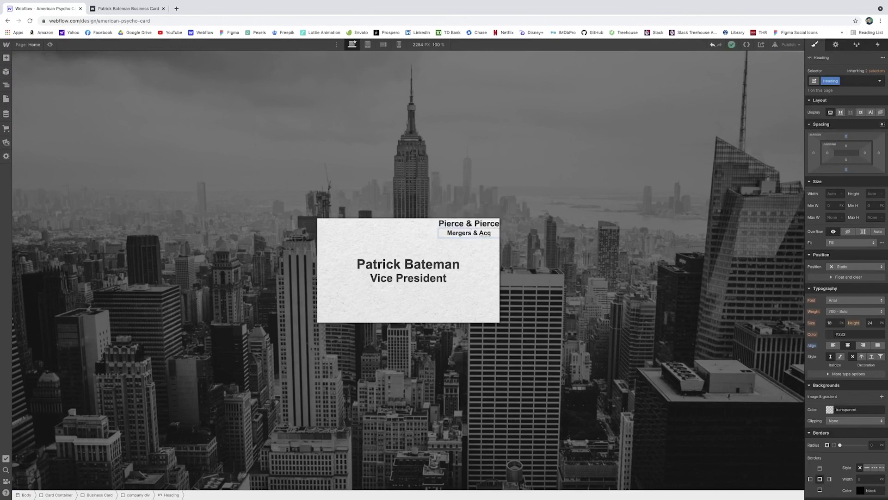
{"action": "type", "text": "uisitions"}
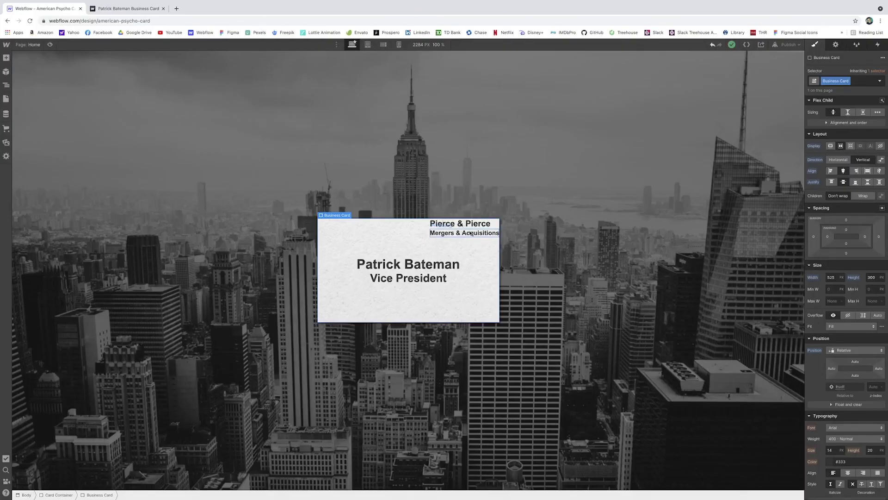
{"action": "left_click", "coordinate": [466, 227]}
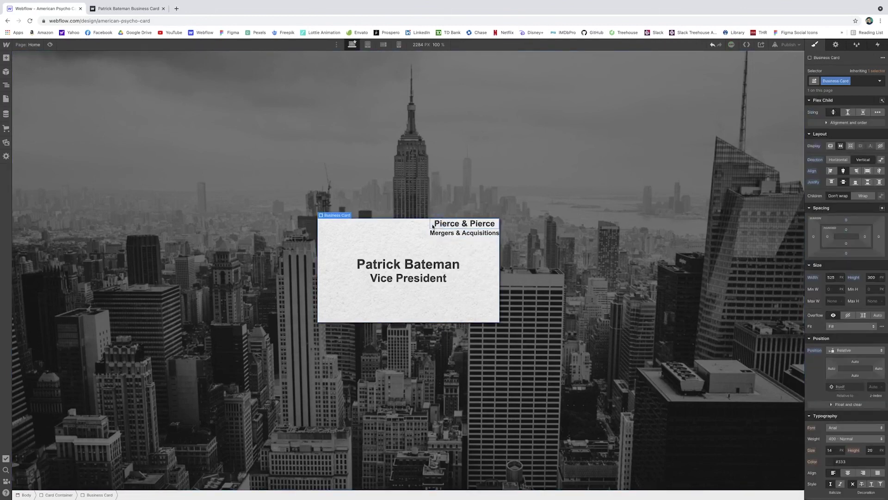
Set the company div's right and top margins to 10 px.
{"action": "left_click", "coordinate": [137, 495]}
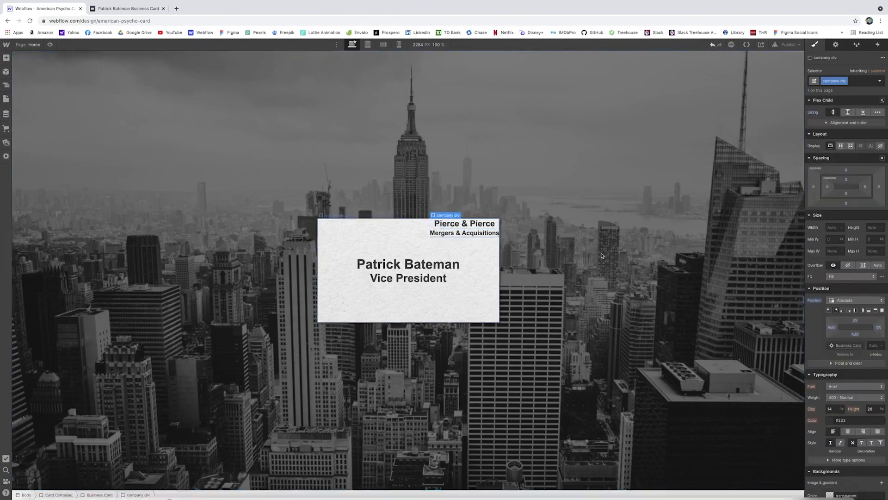
{"action": "left_click", "coordinate": [878, 186]}
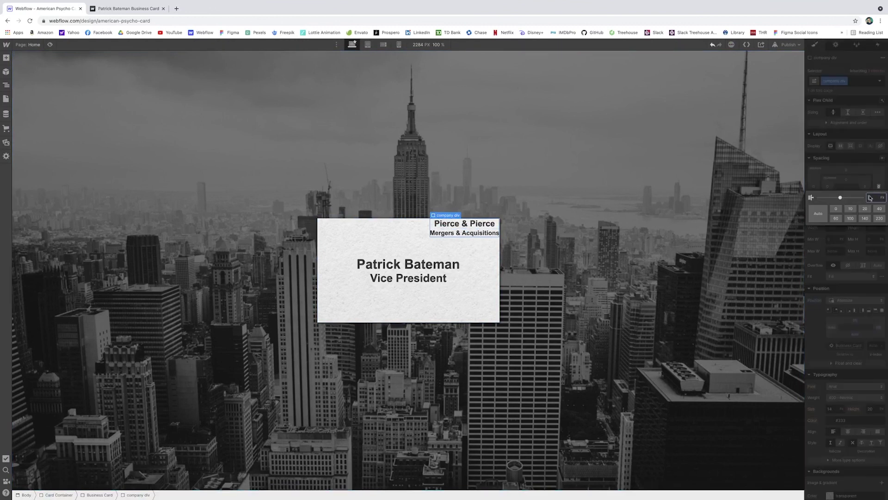
{"action": "left_click", "coordinate": [848, 209]}
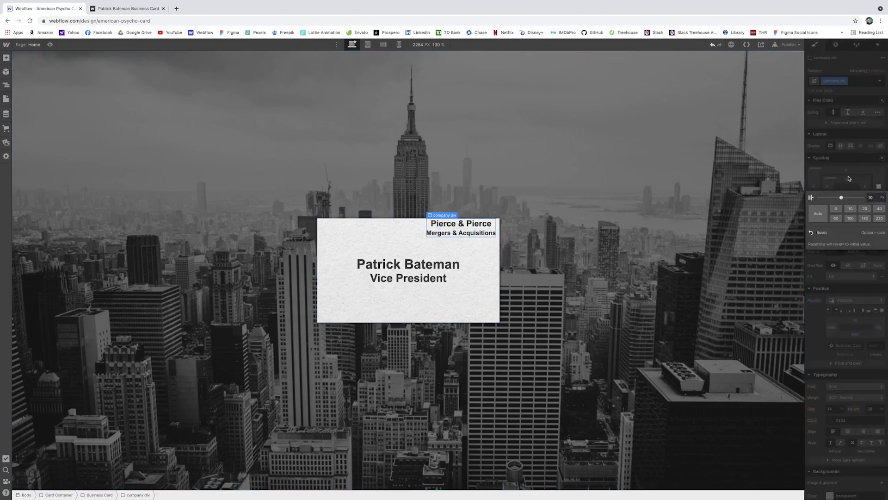
{"action": "left_click_drag", "start_coordinate": [848, 173], "coordinate": [847, 192]}
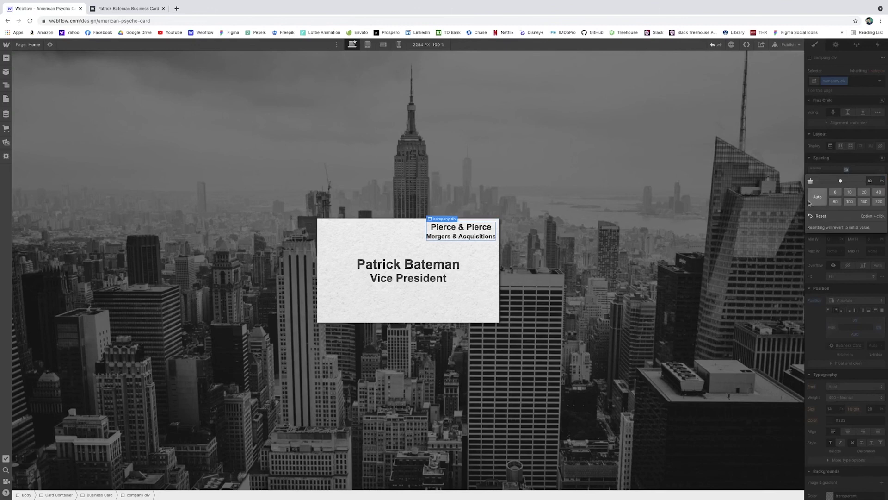
{"action": "left_click", "coordinate": [578, 231]}
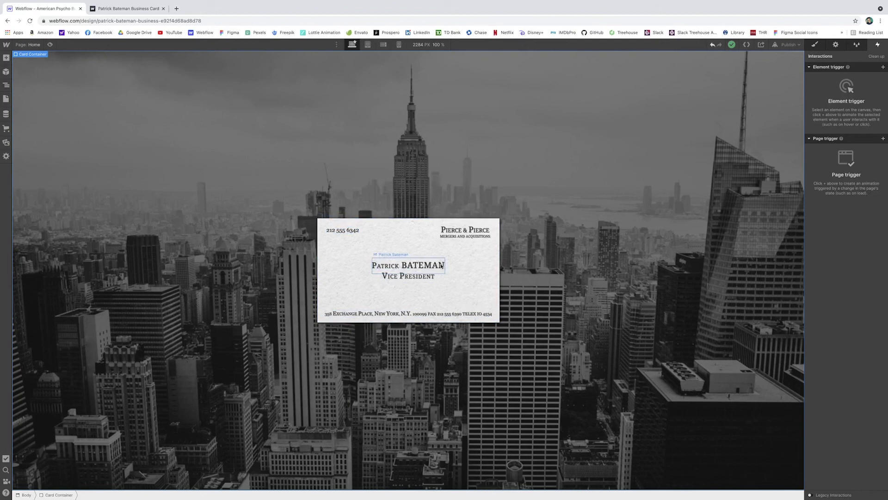
Examine how the individual letters are styled in the name and Vice President headings of the finished card.
{"action": "left_click", "coordinate": [373, 267]}
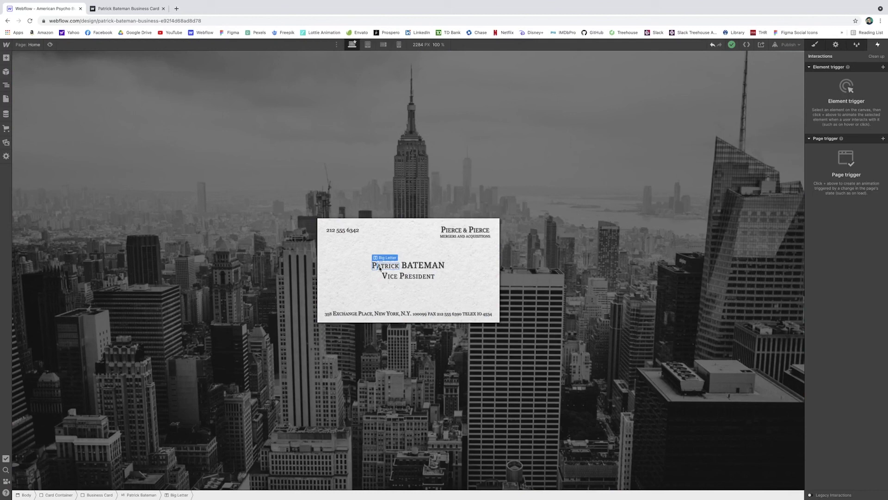
{"action": "left_click", "coordinate": [396, 279]}
{"action": "double_click", "coordinate": [396, 278]}
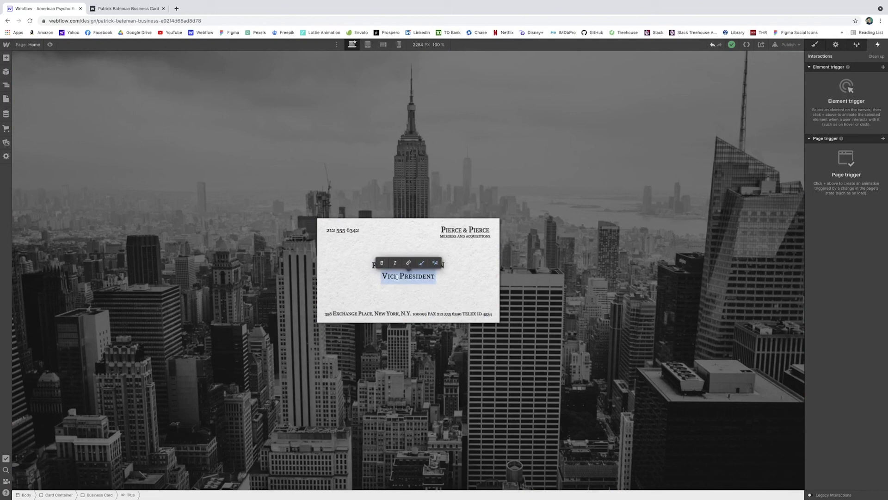
{"action": "double_click", "coordinate": [394, 278]}
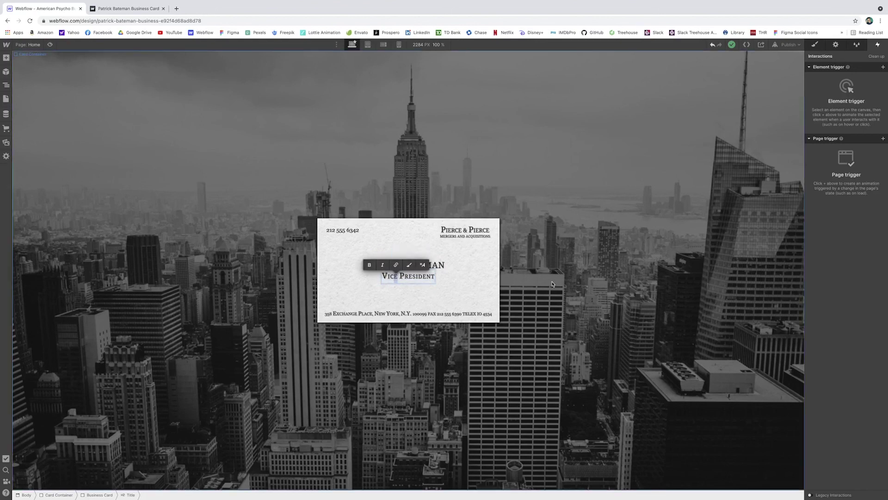
{"action": "left_click", "coordinate": [493, 280]}
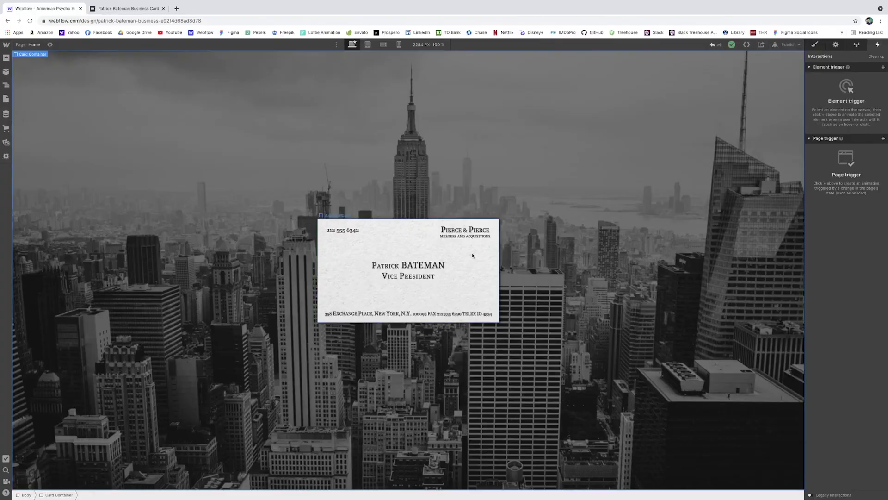
View the published business card page in the browser and return to the Webflow project.
{"action": "left_click", "coordinate": [472, 256]}
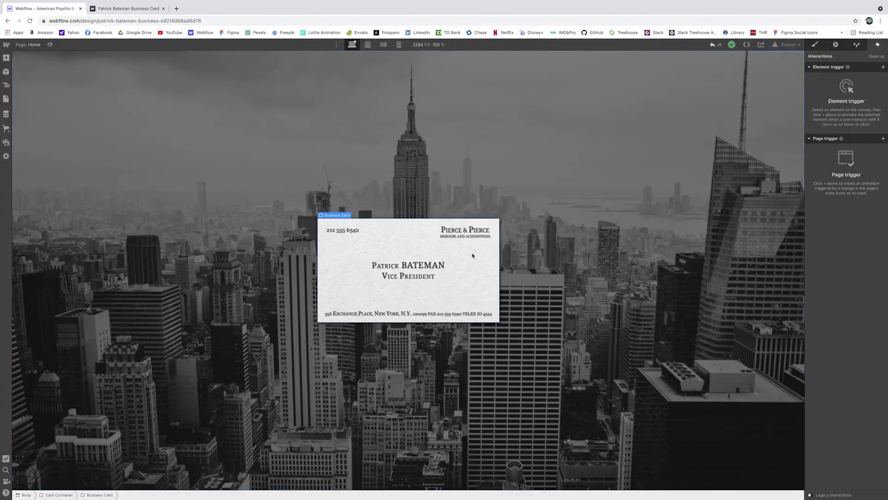
{"action": "left_click", "coordinate": [126, 8]}
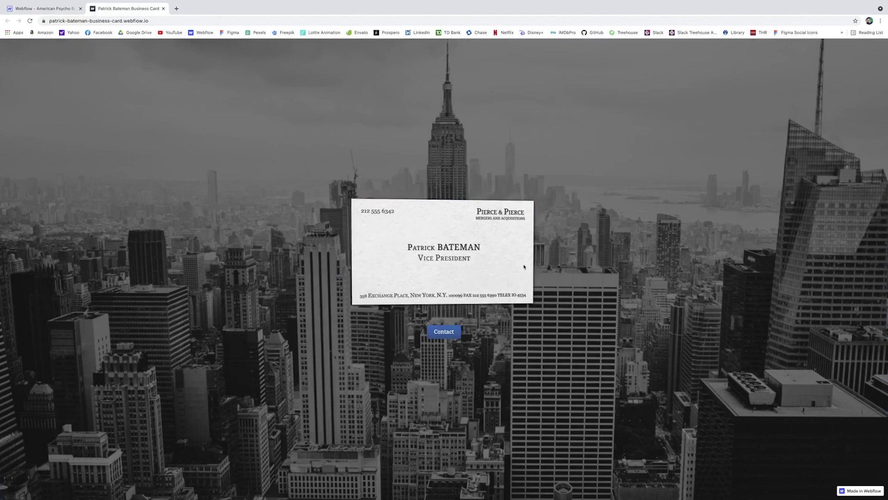
{"action": "left_click", "coordinate": [31, 9]}
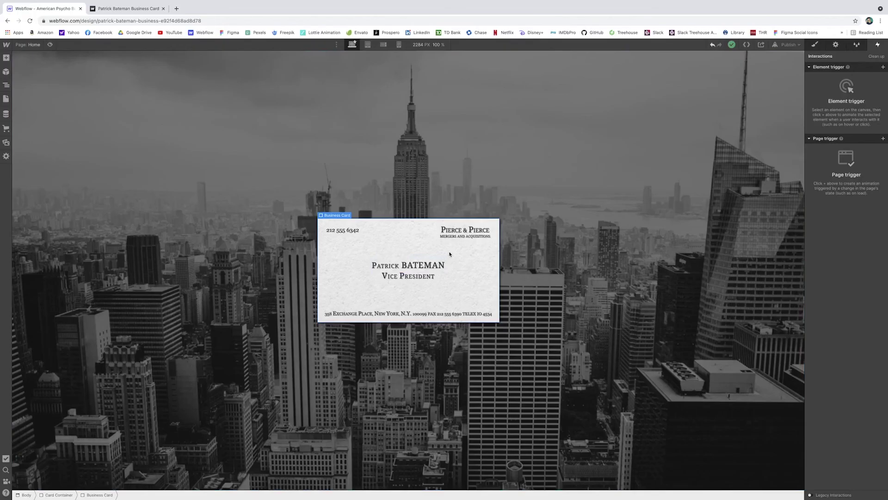
Check the children perspective distance in the Card Container's 2D & 3D transform settings.
{"action": "left_click", "coordinate": [548, 198]}
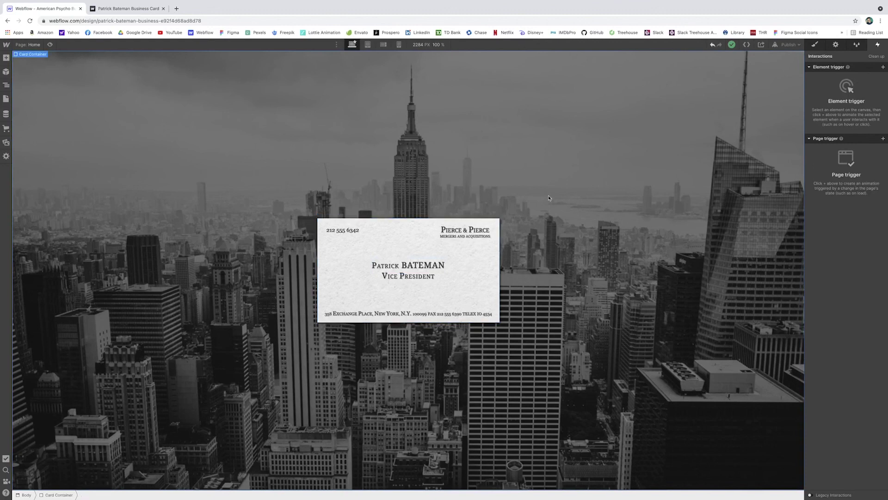
{"action": "left_click", "coordinate": [815, 45]}
{"action": "scroll", "coordinate": [849, 417], "scroll_direction": "down", "scroll_amount": 5}
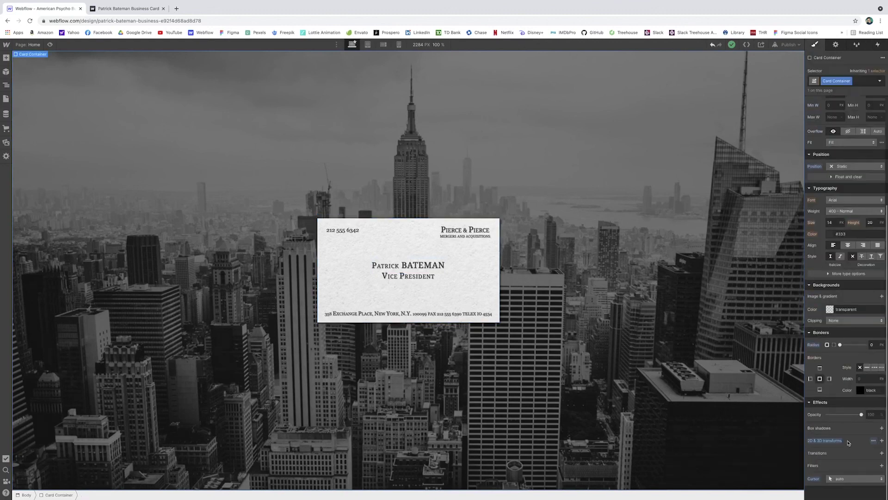
{"action": "left_click", "coordinate": [873, 441]}
{"action": "left_click", "coordinate": [872, 402]}
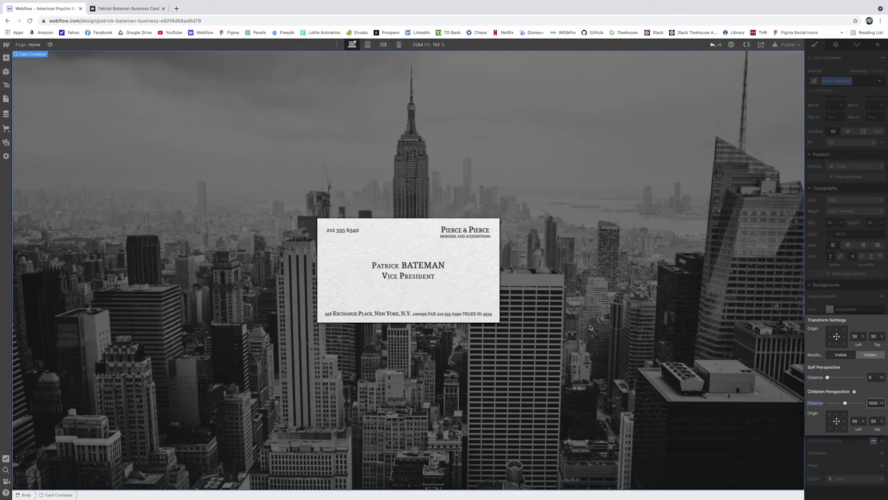
Add a Mouse move over element trigger to the Business Card with the Play mouse animation action.
{"action": "left_click", "coordinate": [492, 294]}
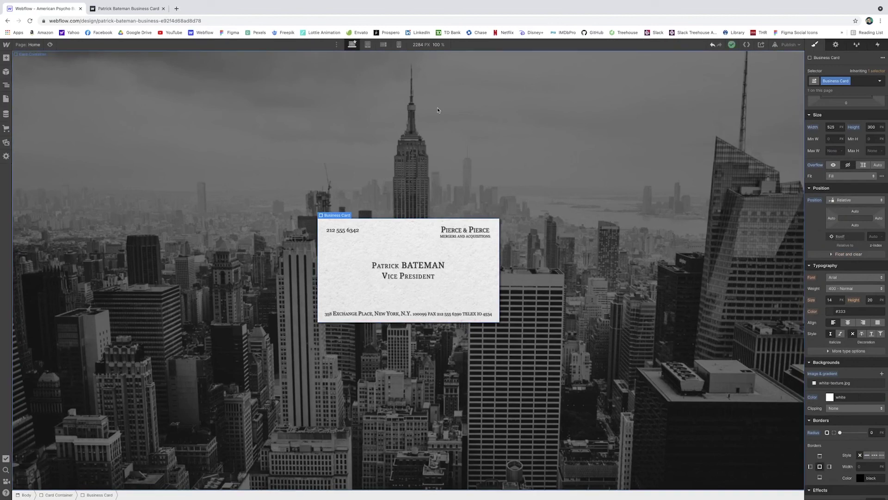
{"action": "left_click", "coordinate": [878, 45]}
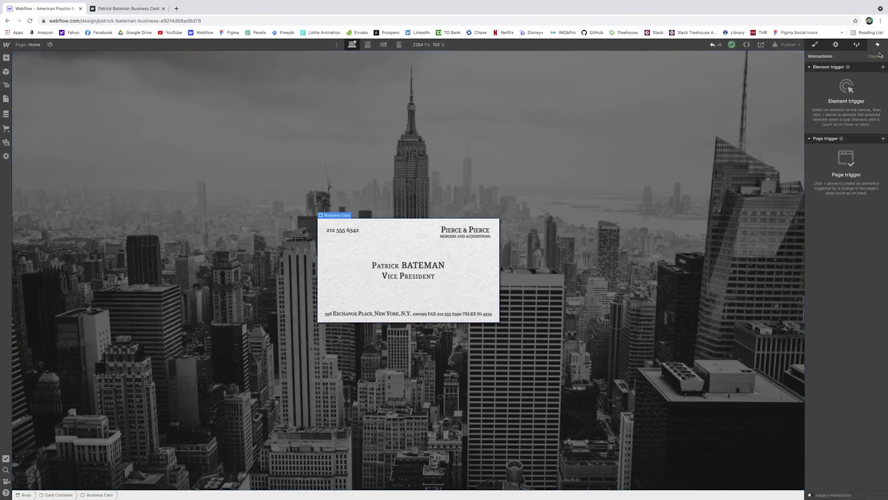
{"action": "left_click", "coordinate": [882, 68]}
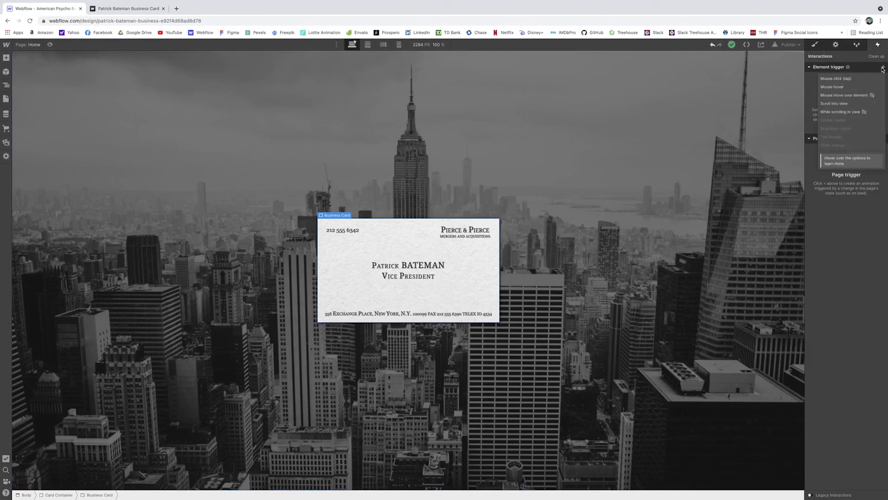
{"action": "left_click", "coordinate": [854, 96]}
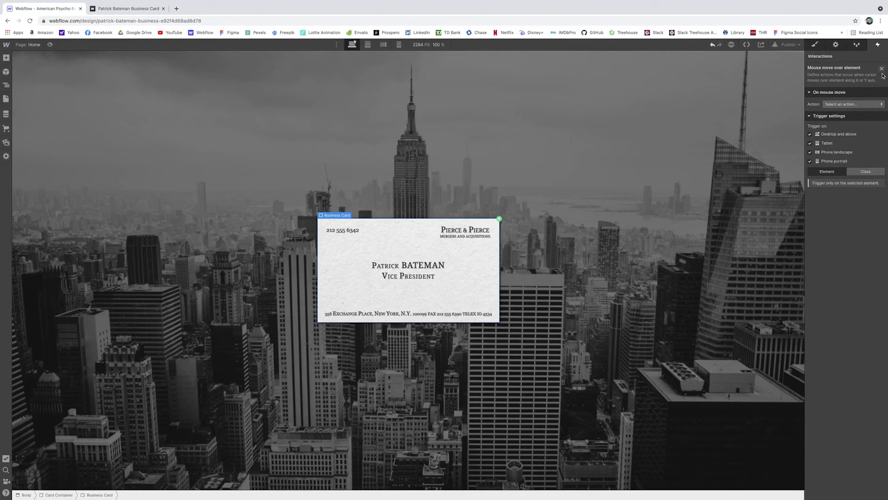
{"action": "left_click", "coordinate": [870, 104]}
{"action": "left_click", "coordinate": [869, 119]}
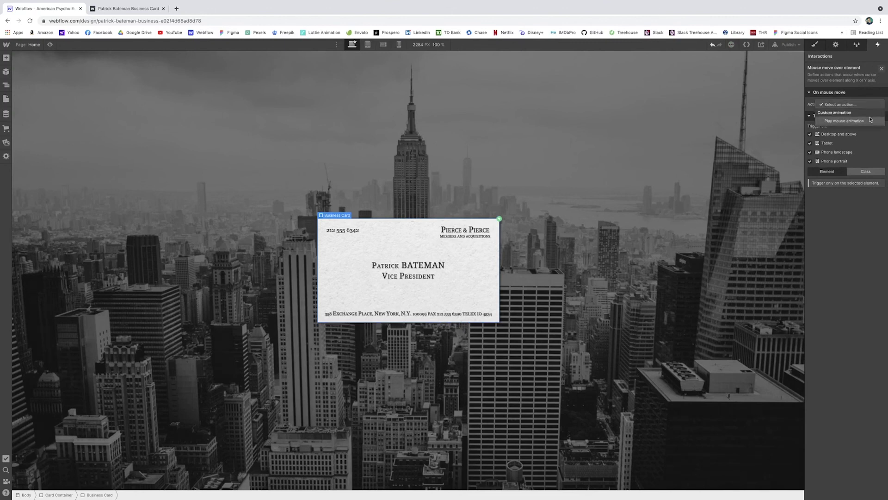
Create a new mouse animation named "Card Hover" for the Business Card trigger.
{"action": "mouse_move", "coordinate": [833, 127]}
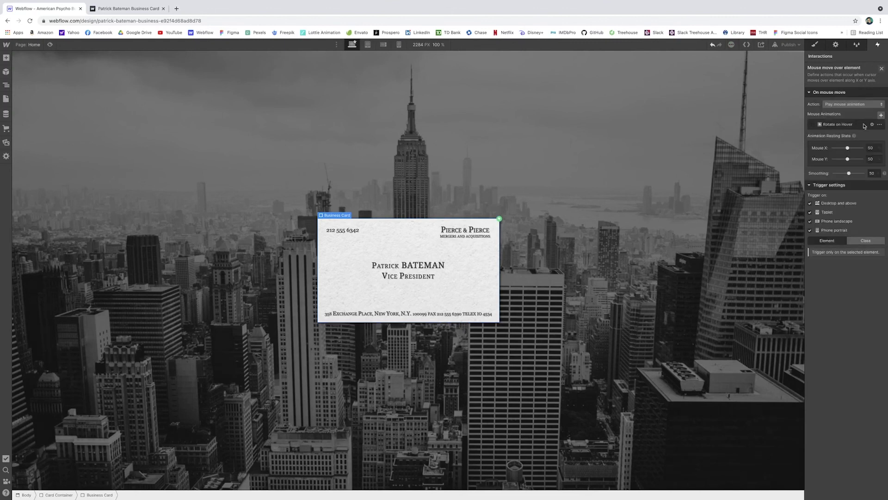
{"action": "left_click", "coordinate": [880, 114]}
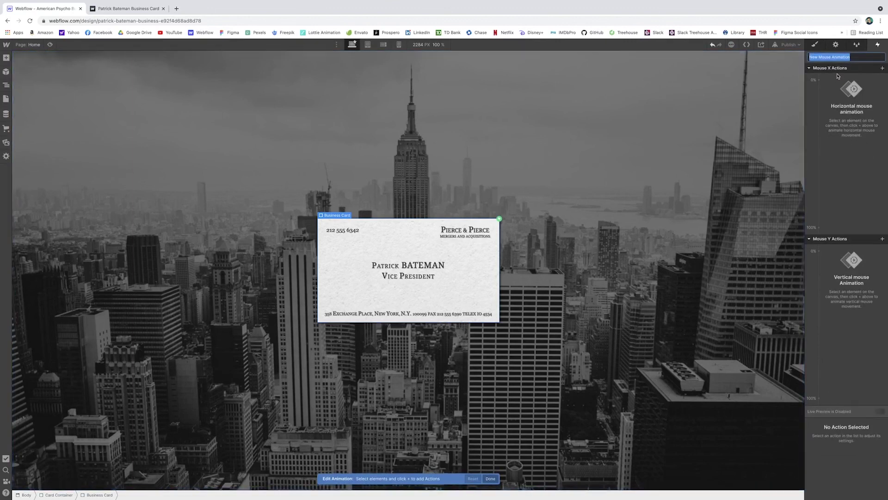
{"action": "type", "text": "Card Hover"}
{"action": "key", "text": "Return"}
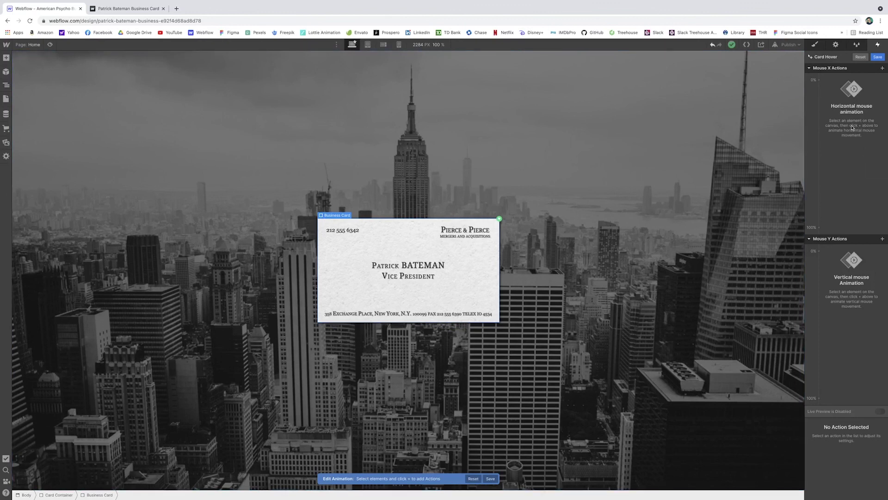
Add a Rotate action for the Business Card to the Mouse X Actions and set its 0% Y rotation to -5 degrees.
{"action": "left_click", "coordinate": [883, 69]}
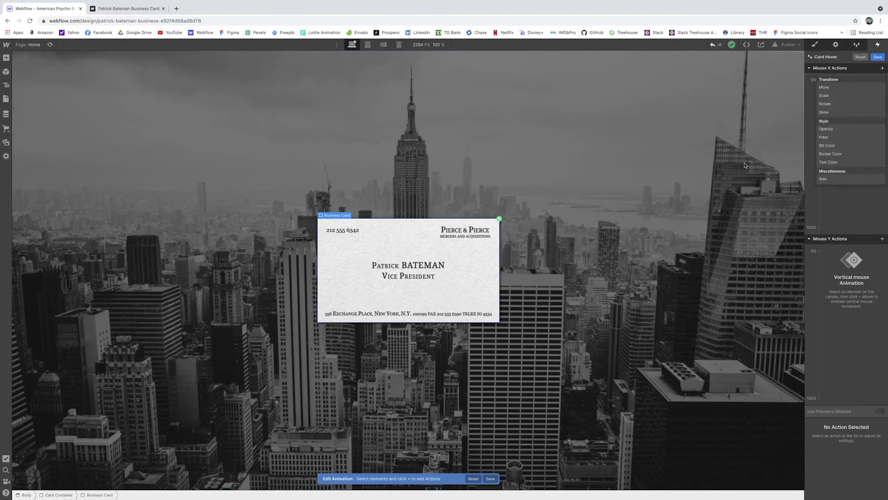
{"action": "left_click", "coordinate": [864, 103]}
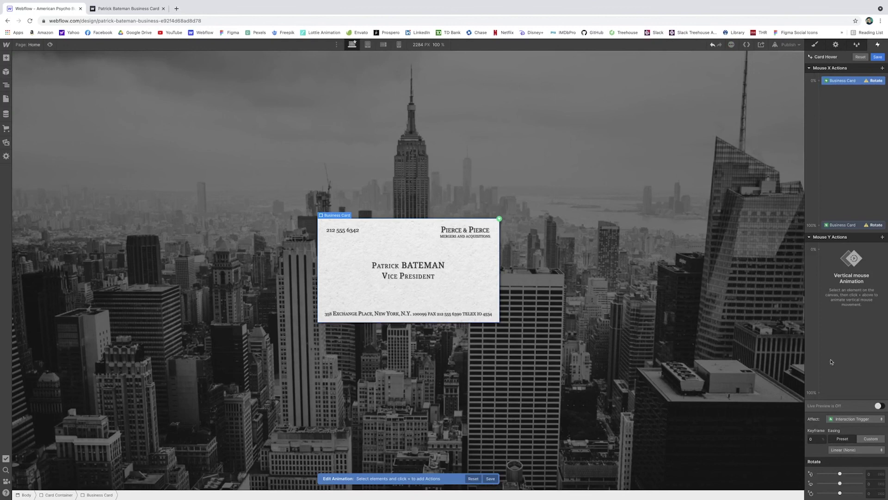
{"action": "left_click", "coordinate": [876, 484]}
{"action": "type", "text": "-5"}
{"action": "key", "text": "Return"}
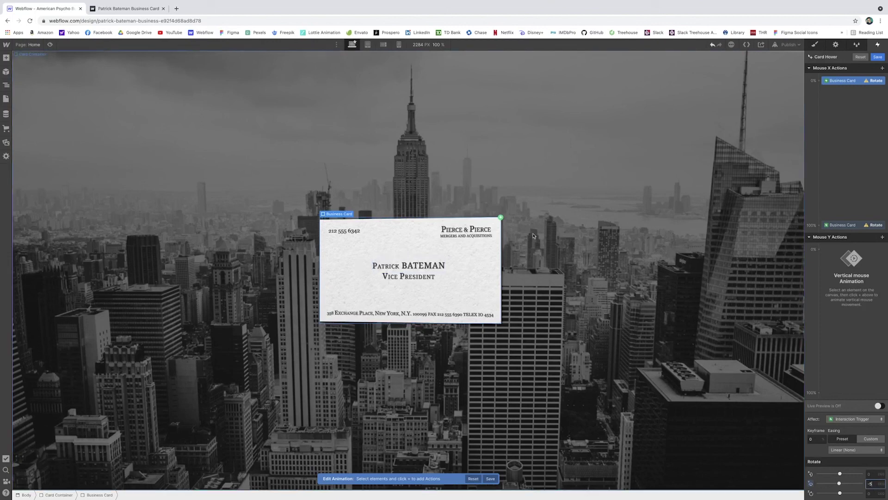
Set the Y rotation of the Mouse X rotate action's 100% keyframe to 5 degrees.
{"action": "left_click", "coordinate": [841, 225]}
{"action": "left_click", "coordinate": [870, 484]}
{"action": "type", "text": "5"}
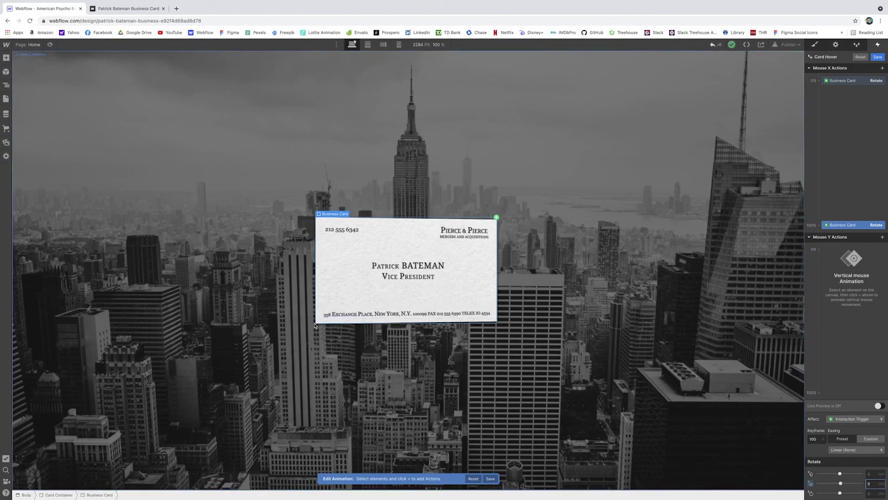
Add a Rotate action for the Business Card to the Mouse Y Actions, with X rotation 5 degrees at 0% and -5 degrees at 100%.
{"action": "left_click", "coordinate": [882, 238]}
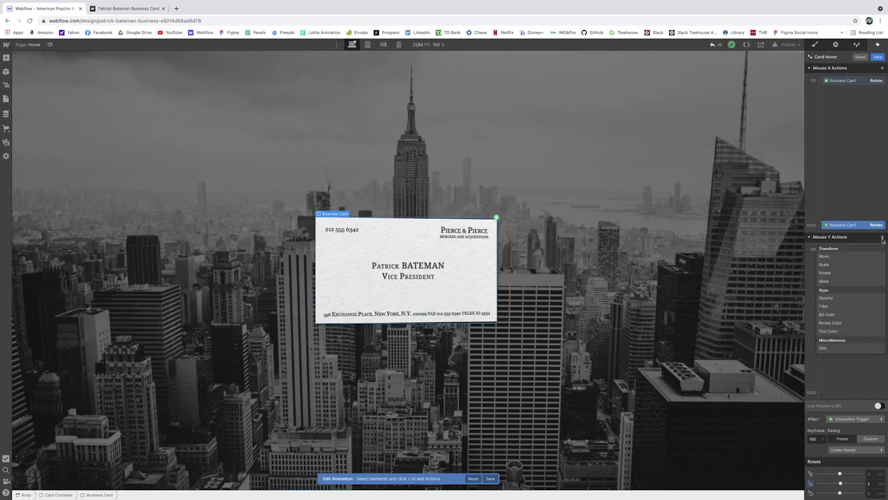
{"action": "left_click", "coordinate": [853, 272]}
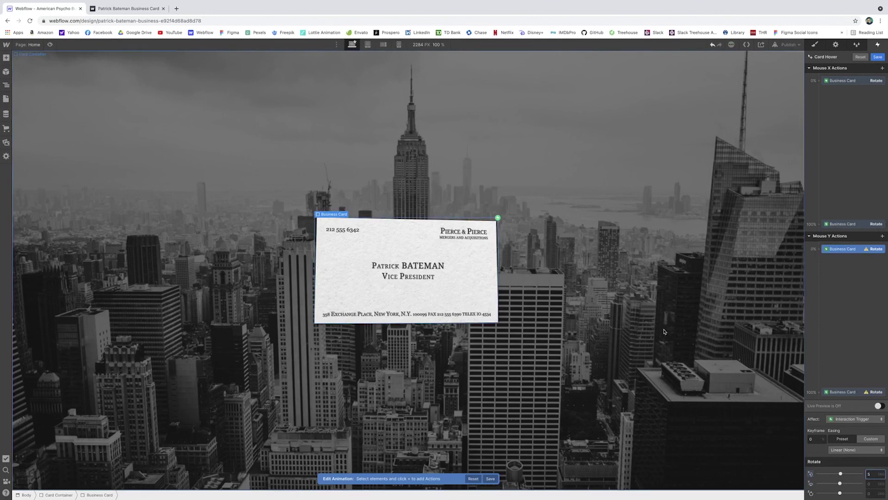
{"action": "left_click", "coordinate": [850, 394]}
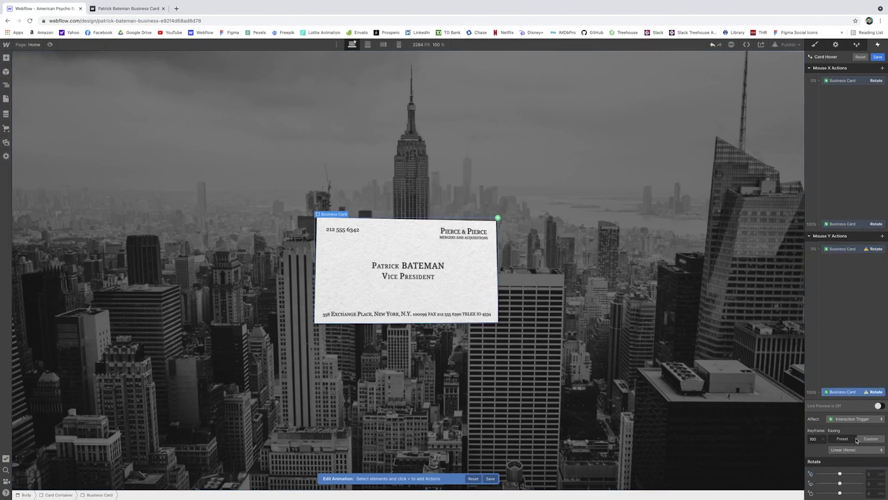
{"action": "left_click", "coordinate": [870, 474]}
{"action": "key", "text": "Return"}
Turn on Live Preview for the animation and compare the card's tilt with the published page.
{"action": "left_click", "coordinate": [879, 405]}
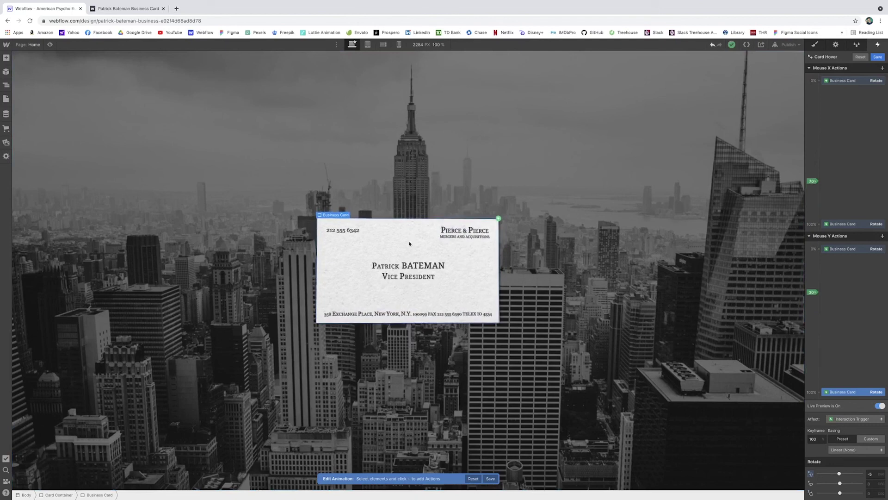
{"action": "key", "text": "ctrl+Tab"}
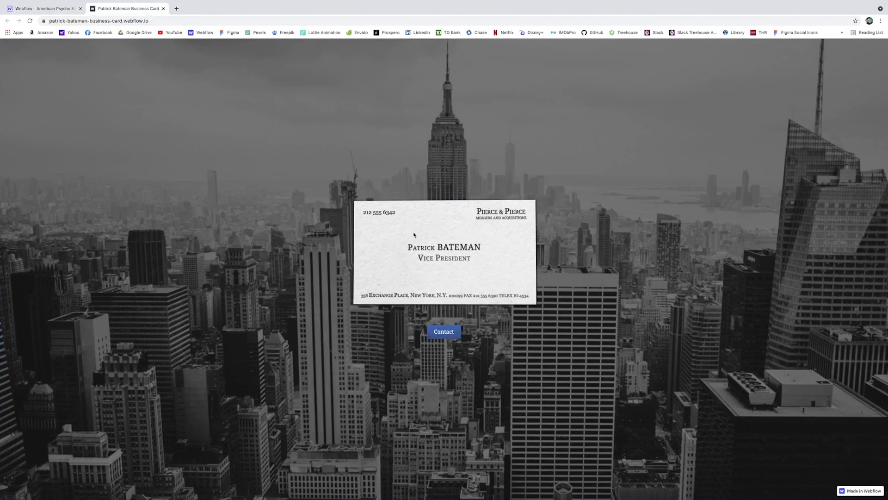
{"action": "left_click", "coordinate": [41, 8]}
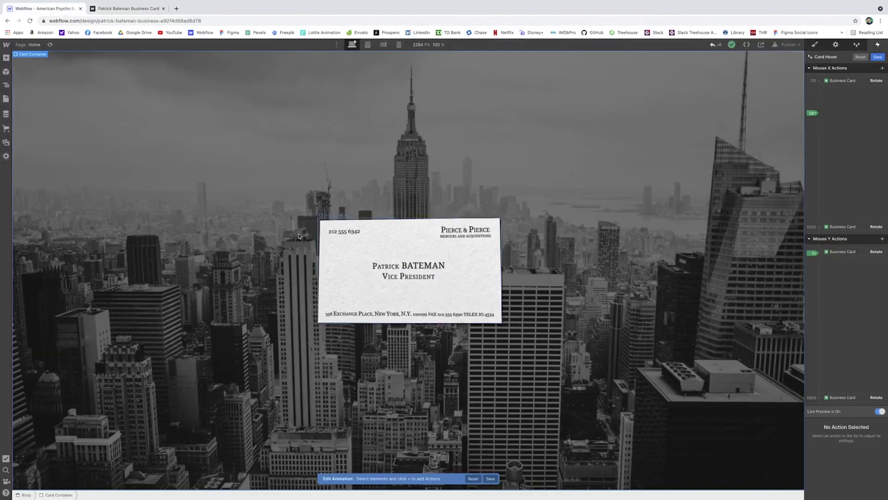
Add a Div Block inside the Business Card and save the Card Hover animation.
{"action": "left_click", "coordinate": [6, 85]}
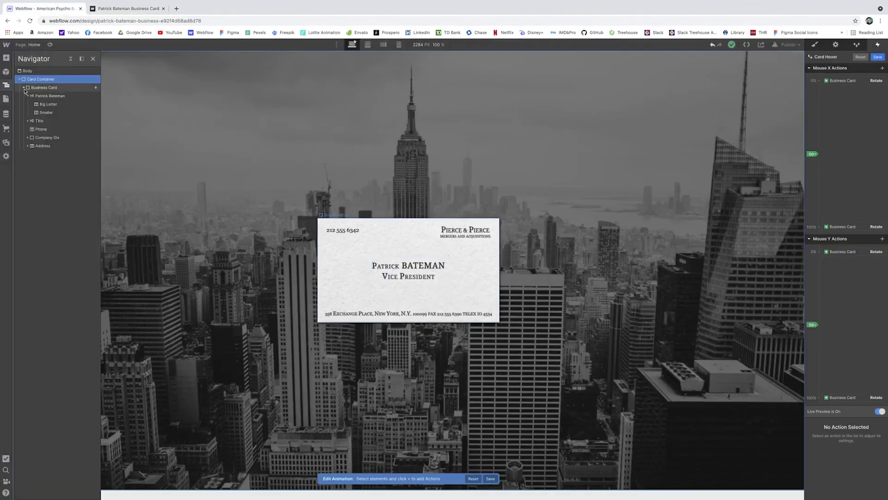
{"action": "left_click", "coordinate": [50, 88]}
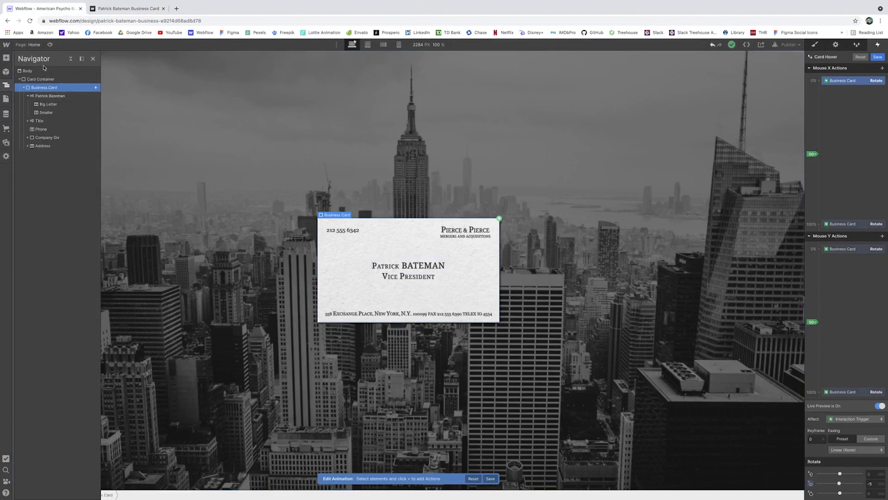
{"action": "left_click", "coordinate": [6, 58]}
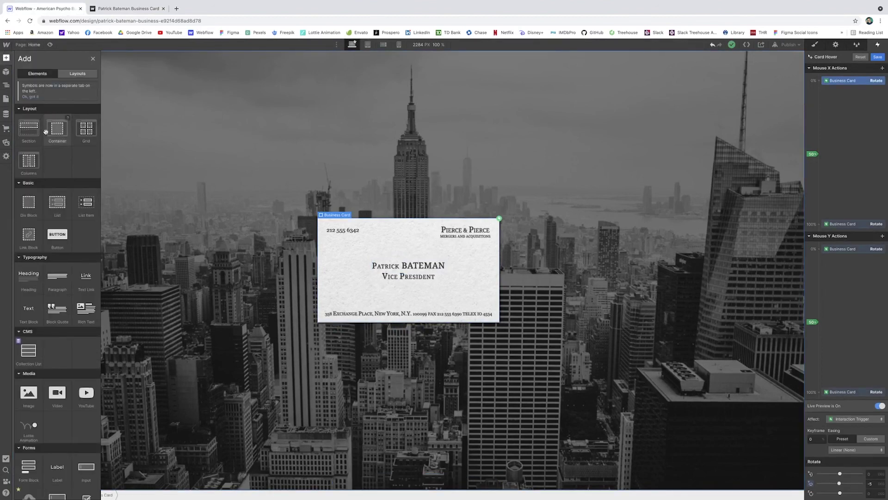
{"action": "left_click_drag", "start_coordinate": [29, 201], "coordinate": [408, 283]}
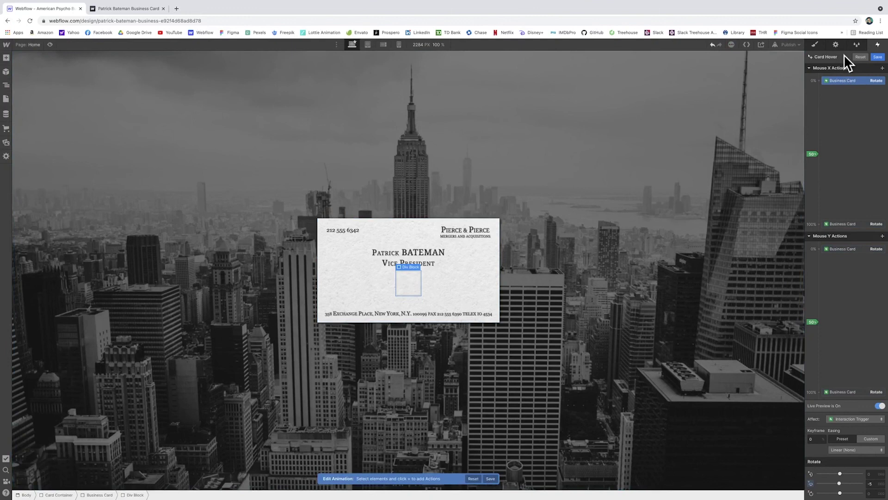
{"action": "left_click", "coordinate": [877, 57]}
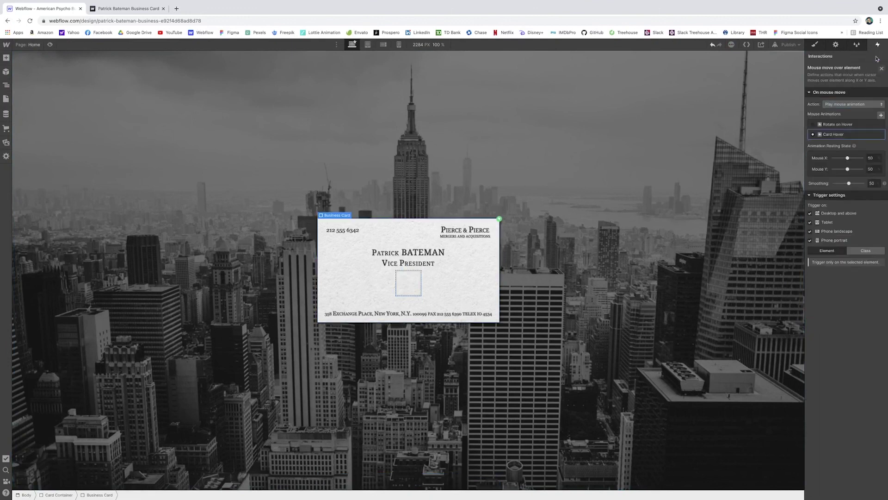
Assign the existing Card Highlight class to the new Div Block inside the Business Card.
{"action": "left_click", "coordinate": [814, 46]}
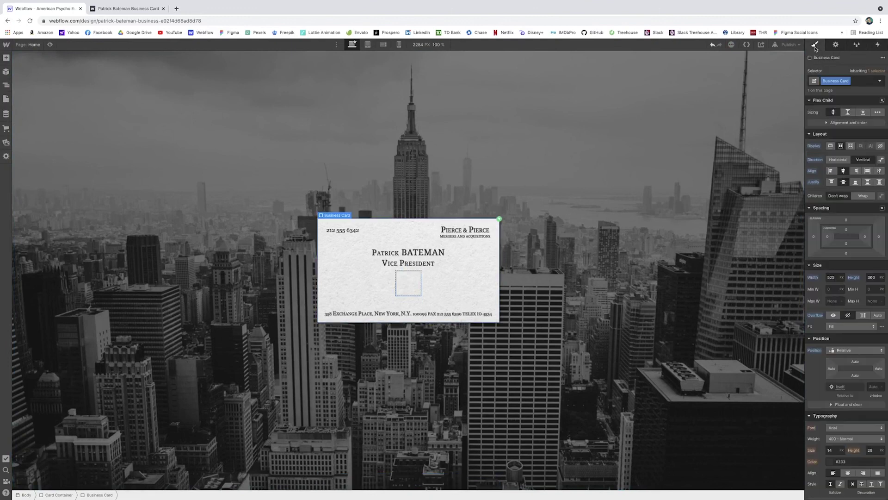
{"action": "left_click", "coordinate": [408, 283]}
{"action": "left_click", "coordinate": [823, 82]}
{"action": "type", "text": "Card Hih"}
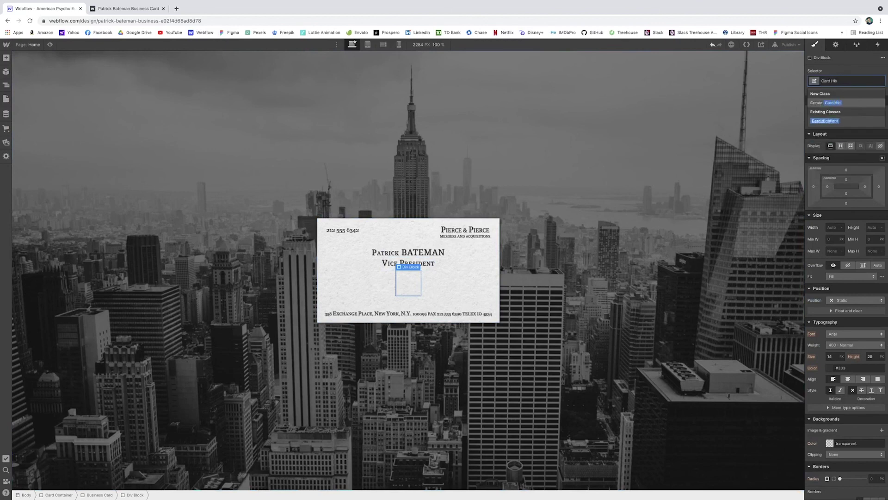
{"action": "key", "text": "Return"}
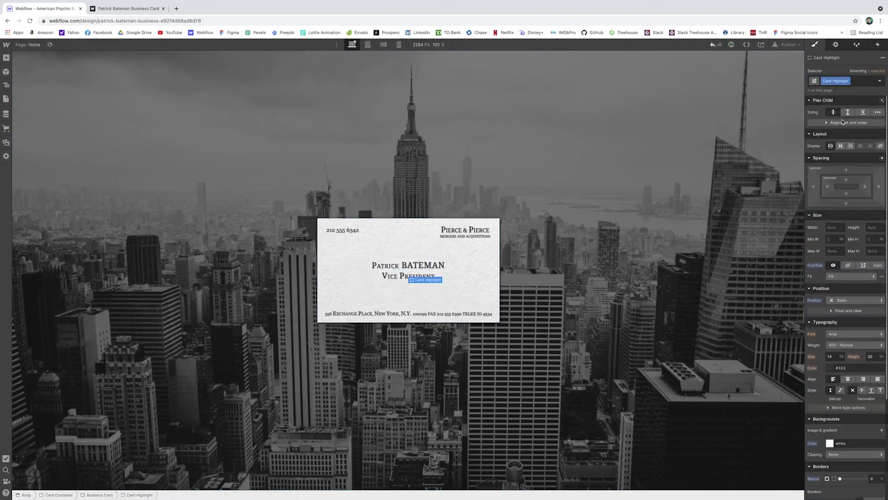
Set the Card Highlight's width and height to 400 px each.
{"action": "left_click", "coordinate": [833, 228]}
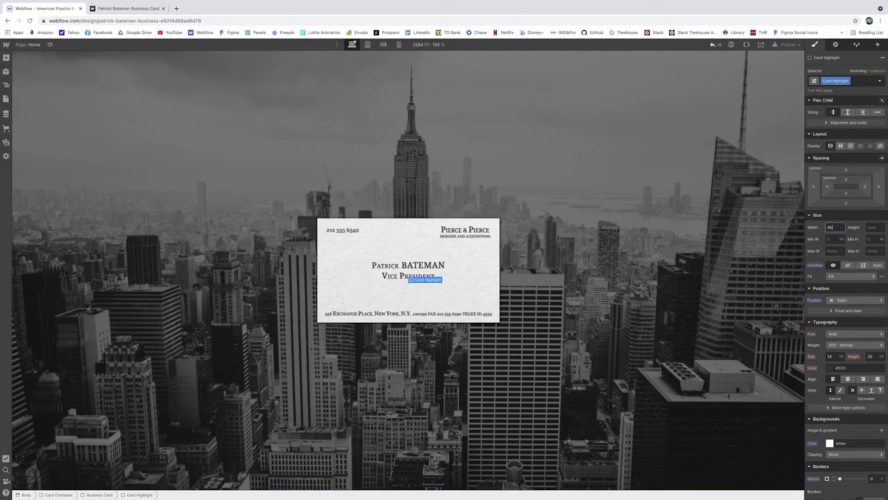
{"action": "type", "text": "400"}
{"action": "key", "text": "Tab"}
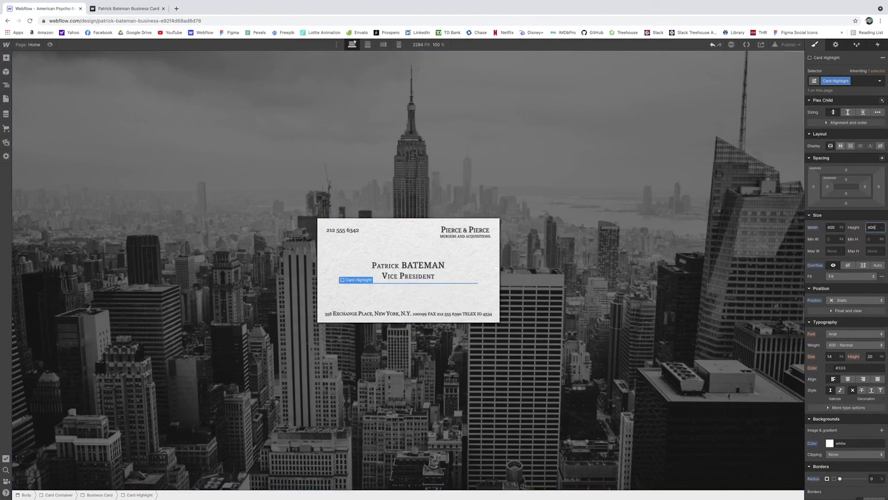
{"action": "key", "text": "Return"}
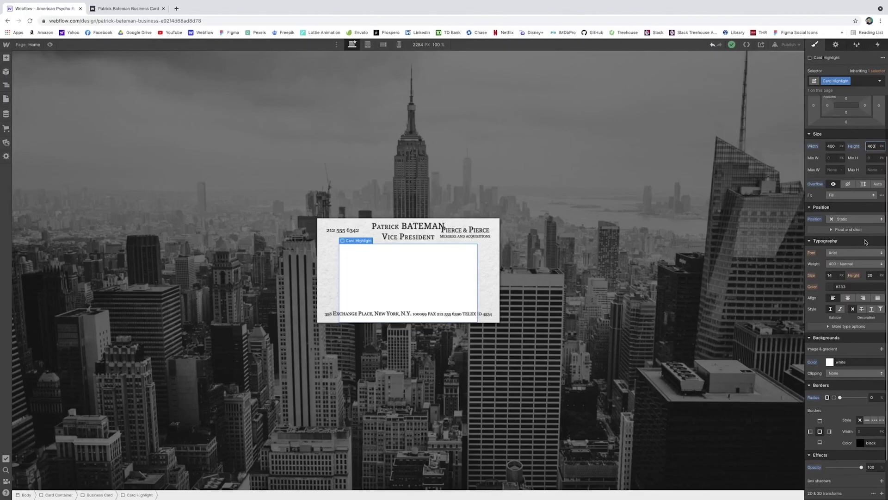
Change the Card Highlight's position to Absolute.
{"action": "scroll", "coordinate": [863, 236], "scroll_direction": "down", "scroll_amount": 1}
{"action": "left_click", "coordinate": [856, 211]}
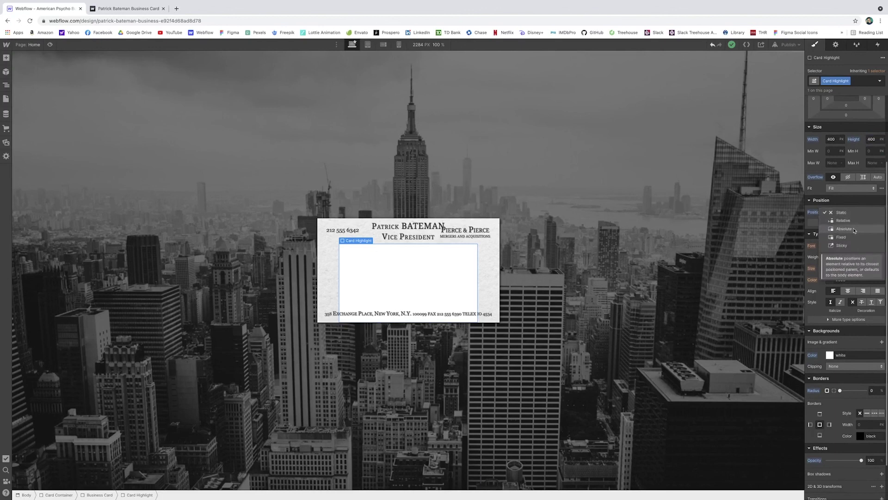
{"action": "left_click", "coordinate": [844, 228]}
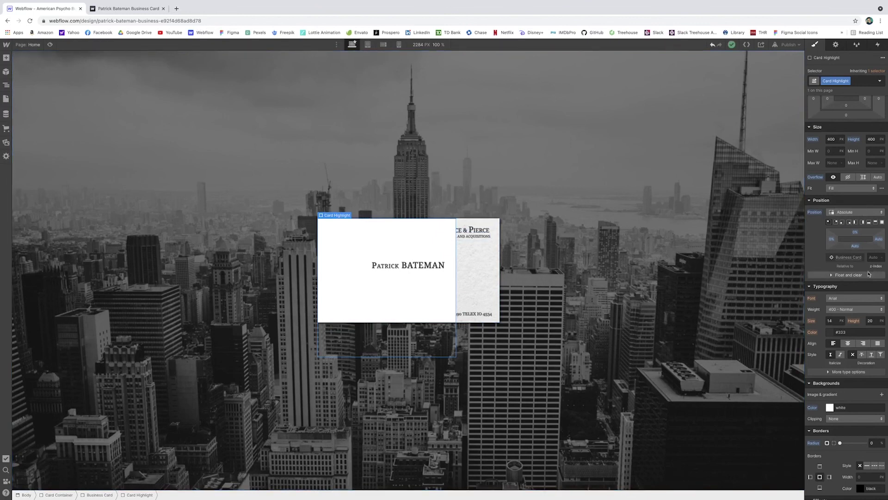
Round the Card Highlight with a 50% border radius and set its opacity to 30%.
{"action": "scroll", "coordinate": [868, 274], "scroll_direction": "down", "scroll_amount": 3}
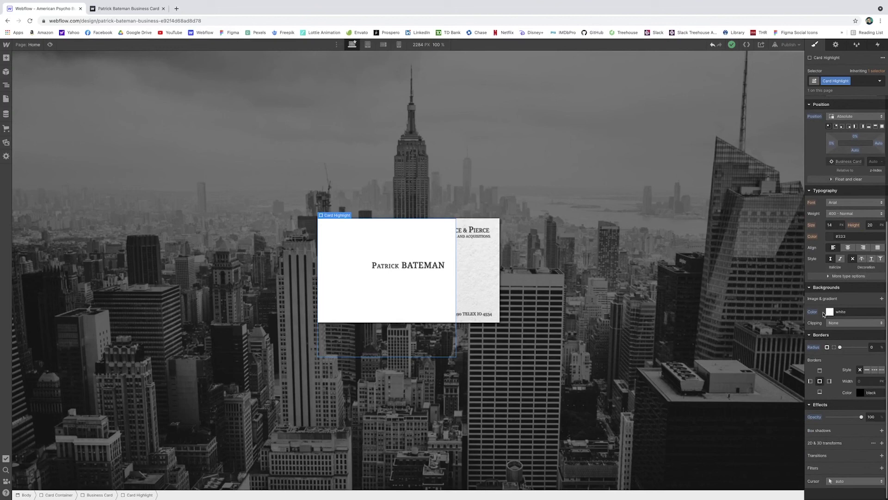
{"action": "left_click", "coordinate": [873, 344]}
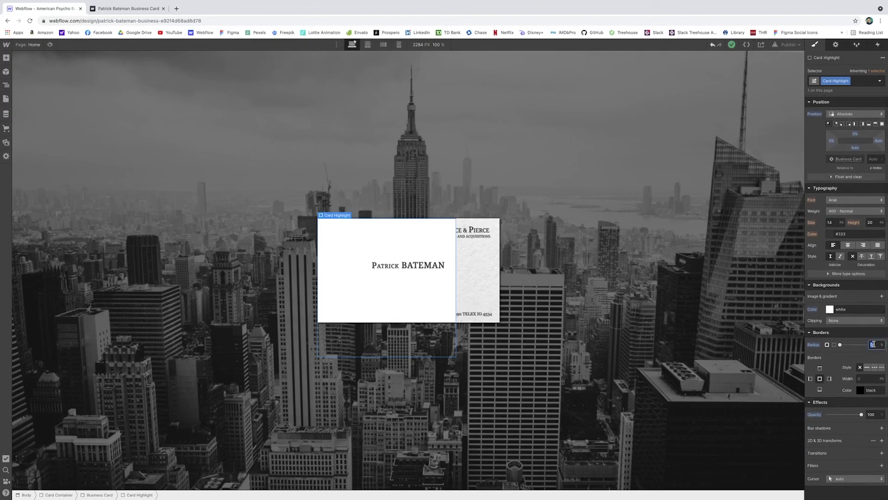
{"action": "key", "text": "Return"}
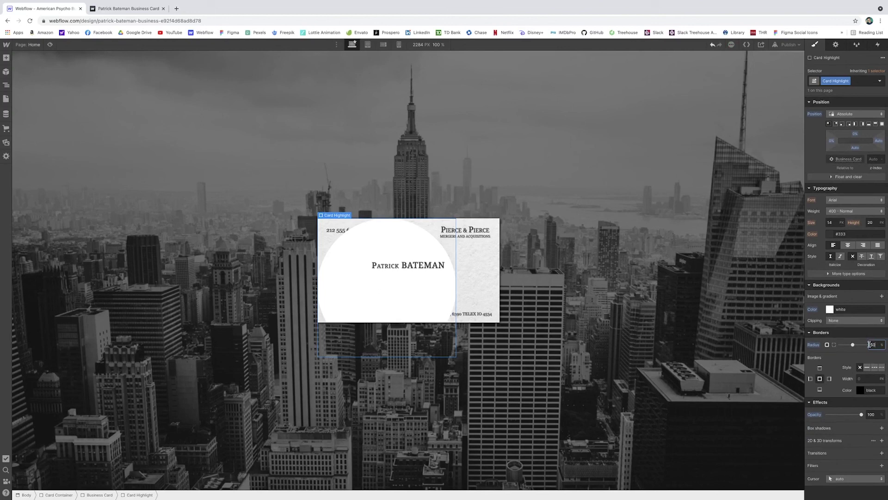
{"action": "left_click", "coordinate": [870, 414]}
{"action": "type", "text": "30"}
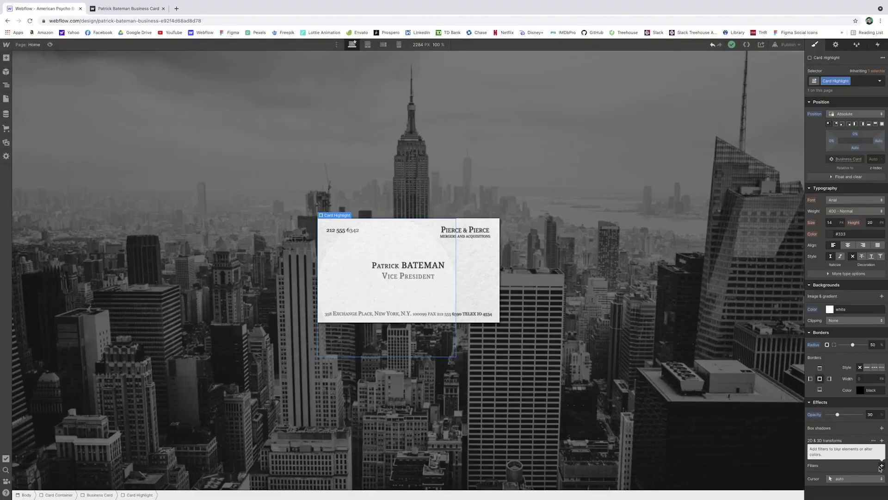
Add a Blur filter with a 30 px radius to the Card Highlight.
{"action": "left_click", "coordinate": [880, 468]}
{"action": "left_click", "coordinate": [867, 461]}
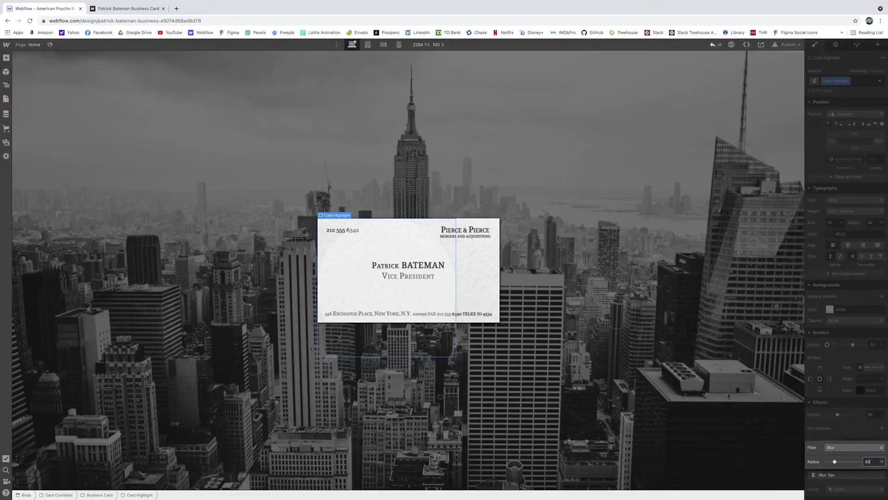
{"action": "left_click", "coordinate": [683, 332]}
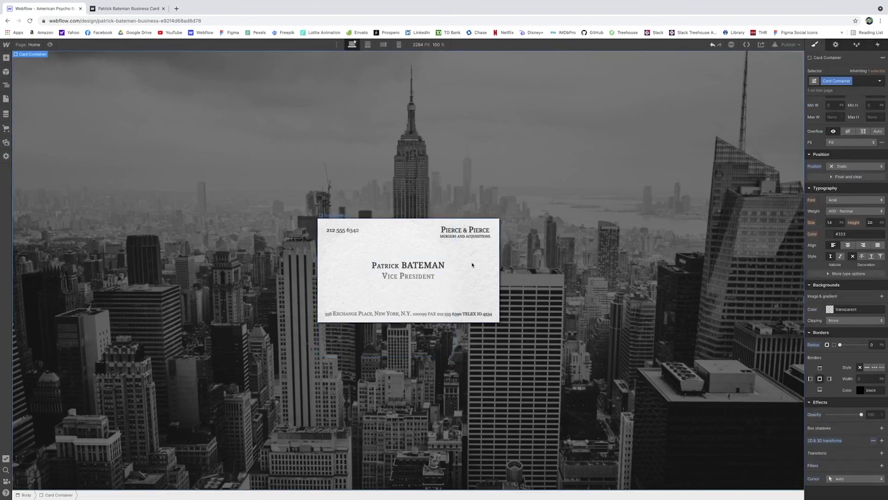
{"action": "left_click", "coordinate": [430, 291]}
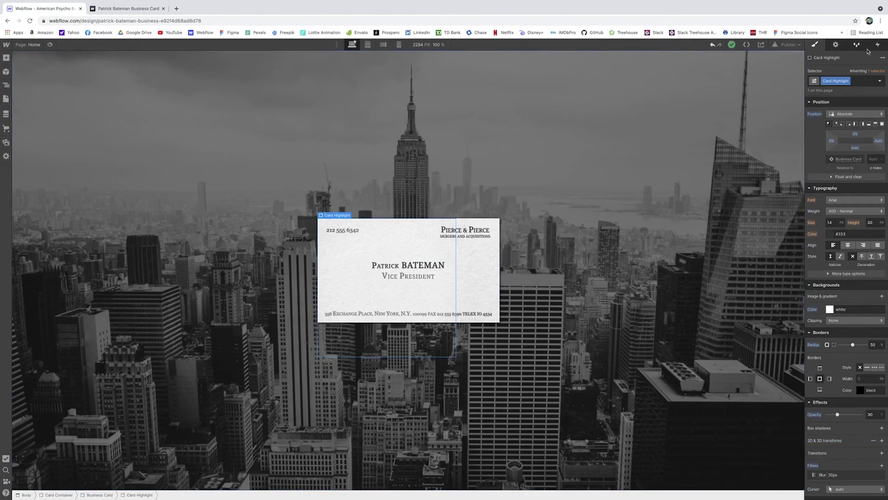
Reopen the Business Card's Card Hover mouse animation for editing.
{"action": "left_click", "coordinate": [6, 85]}
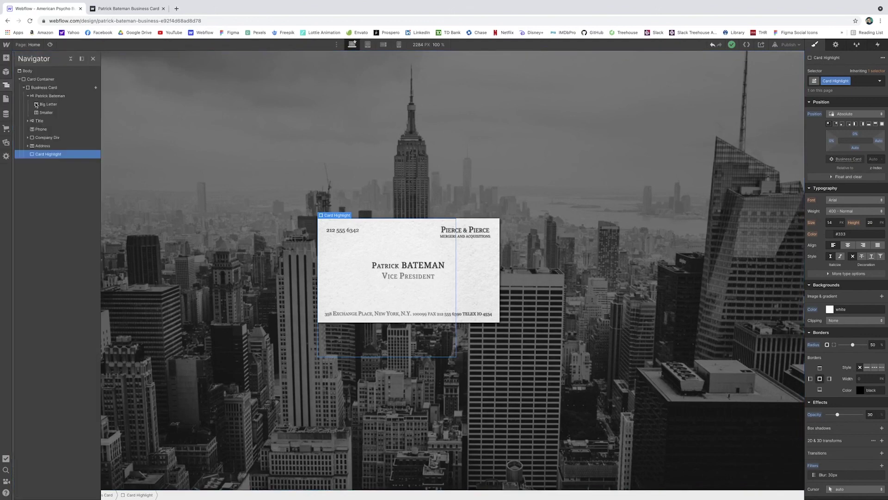
{"action": "left_click", "coordinate": [44, 87]}
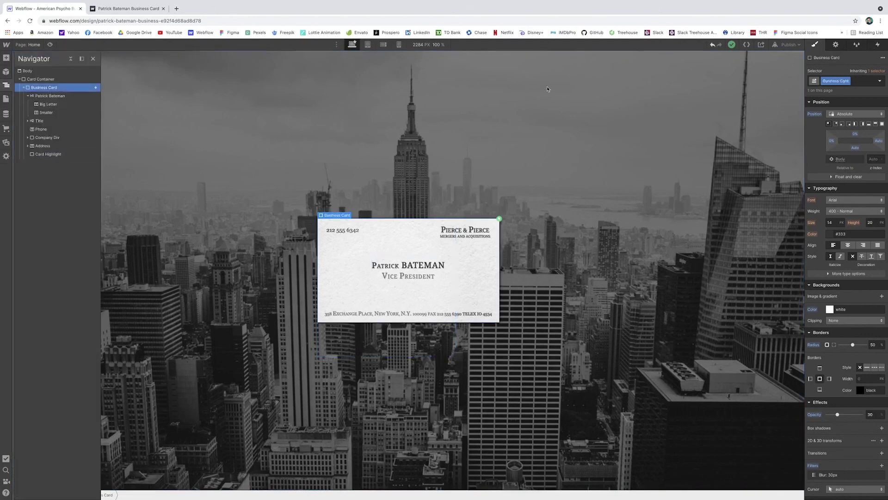
{"action": "left_click", "coordinate": [877, 44]}
{"action": "left_click", "coordinate": [859, 83]}
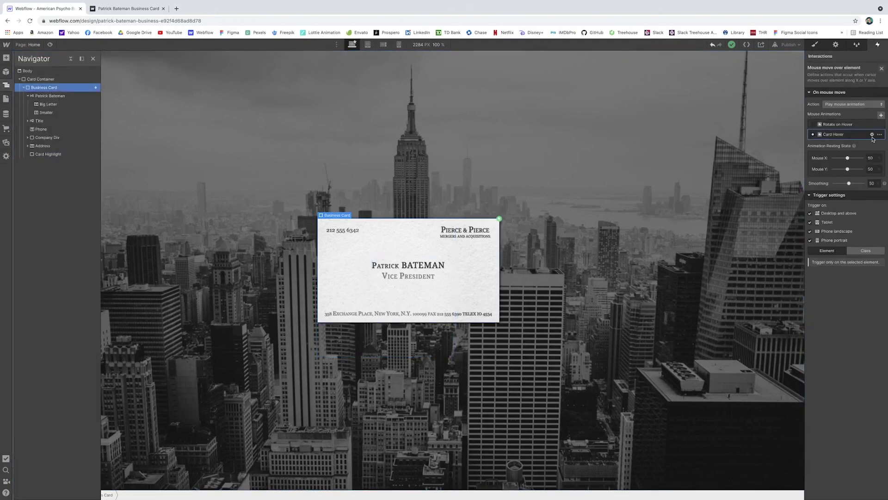
{"action": "left_click", "coordinate": [872, 135]}
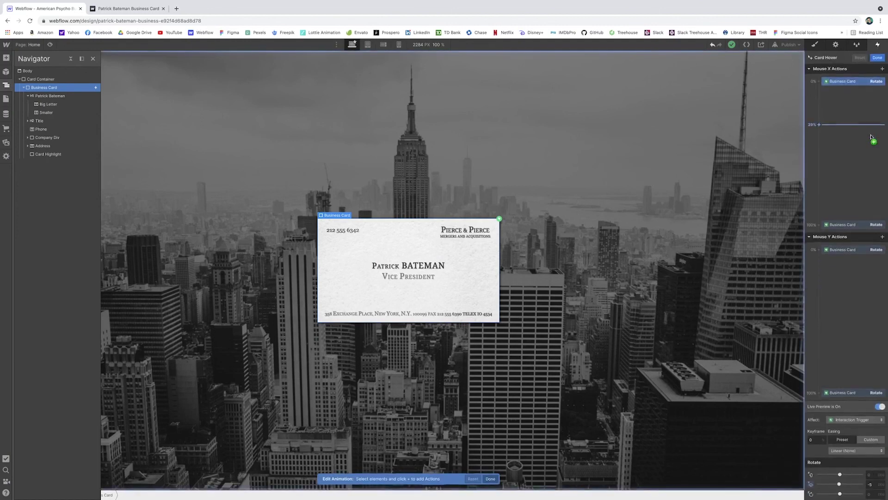
Add a Move action for the Card Highlight at 0% of Mouse X with an X offset of 100 px.
{"action": "left_click", "coordinate": [841, 83]}
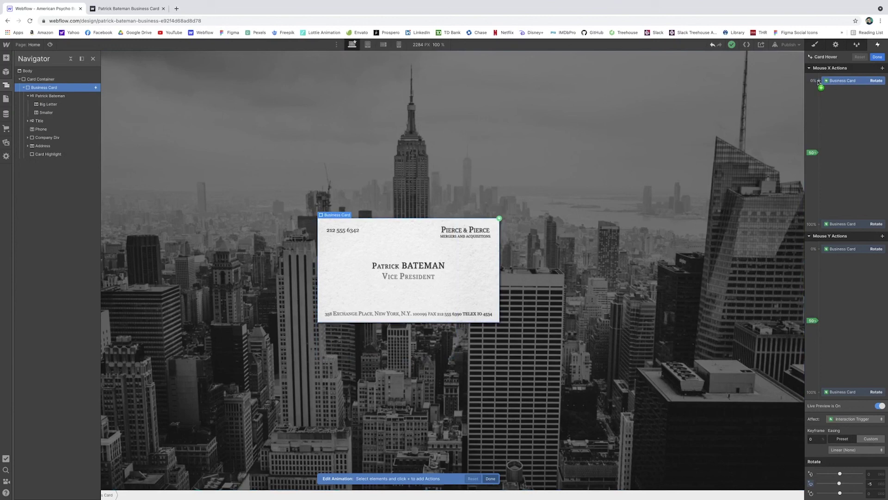
{"action": "left_click", "coordinate": [845, 111]}
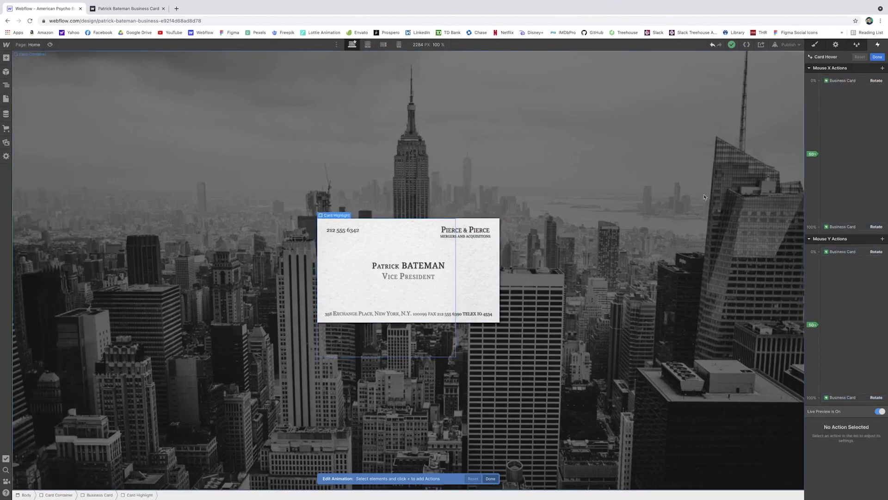
{"action": "left_click", "coordinate": [819, 81]}
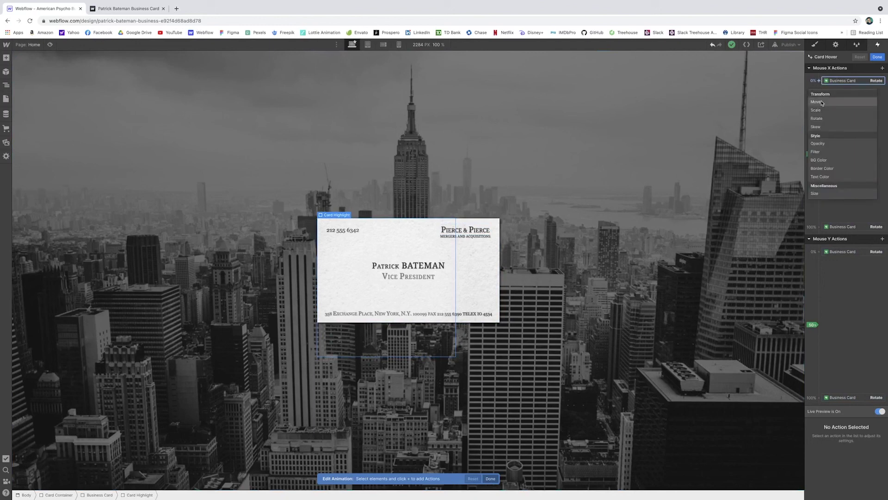
{"action": "left_click", "coordinate": [822, 102]}
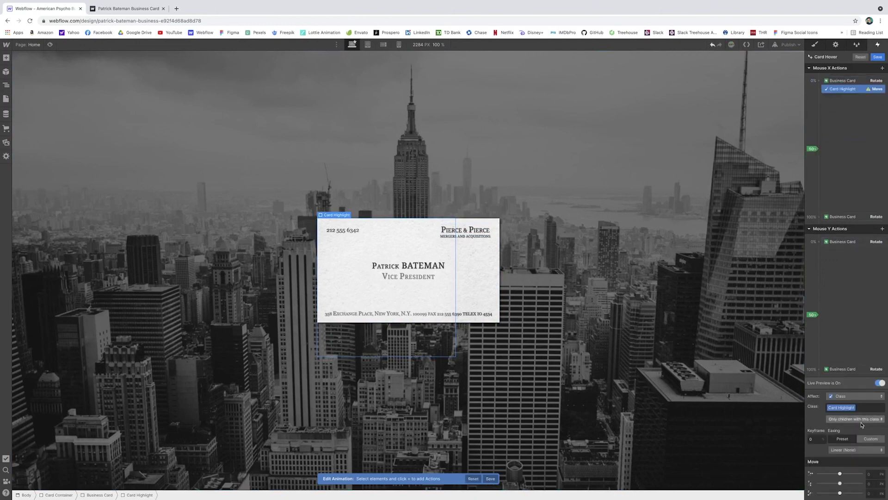
{"action": "left_click", "coordinate": [872, 474]}
{"action": "type", "text": "1"}
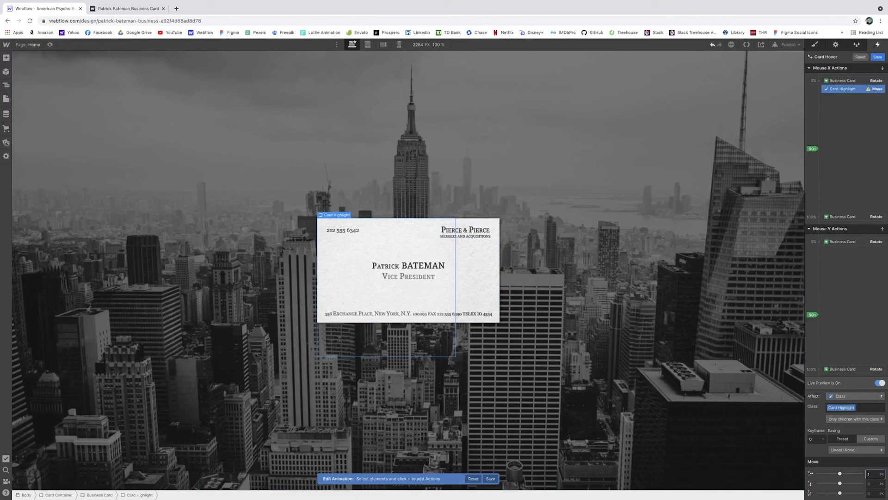
{"action": "type", "text": "00"}
{"action": "key", "text": "Return"}
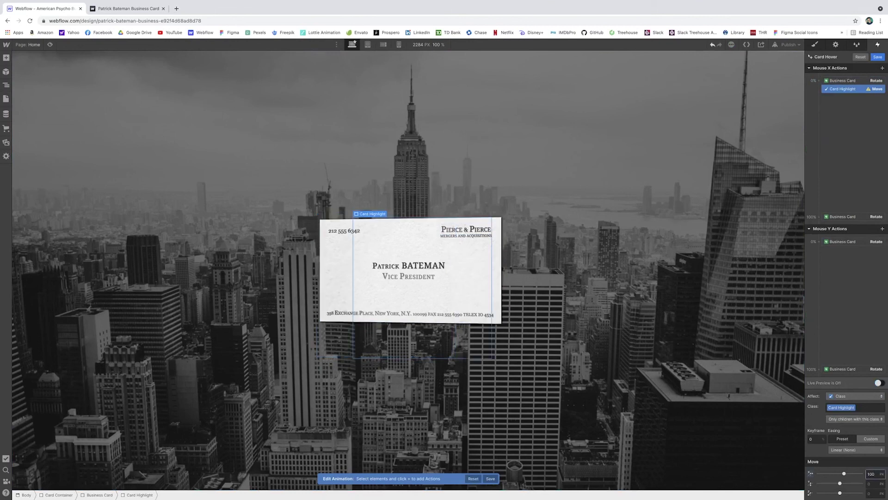
Add a Move action for the Card Highlight at 100% of Mouse X with an X offset of -50%.
{"action": "left_click", "coordinate": [819, 217]}
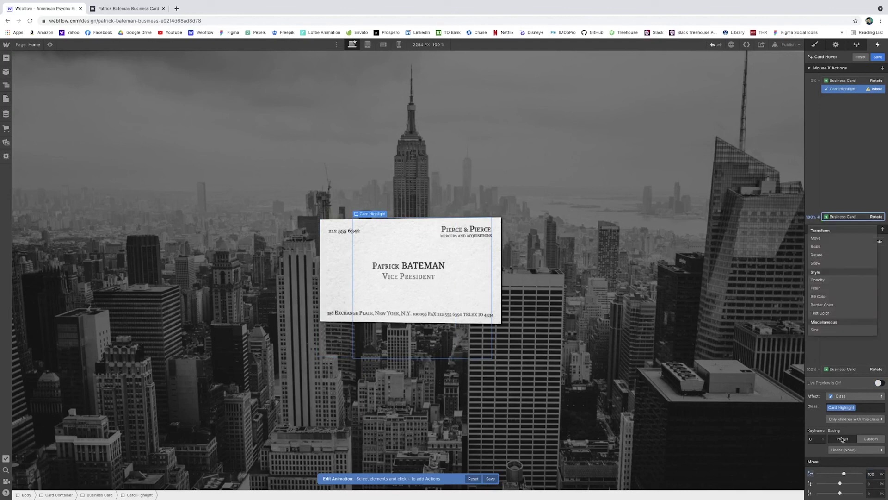
{"action": "left_click", "coordinate": [872, 473]}
{"action": "type", "text": "-50%"}
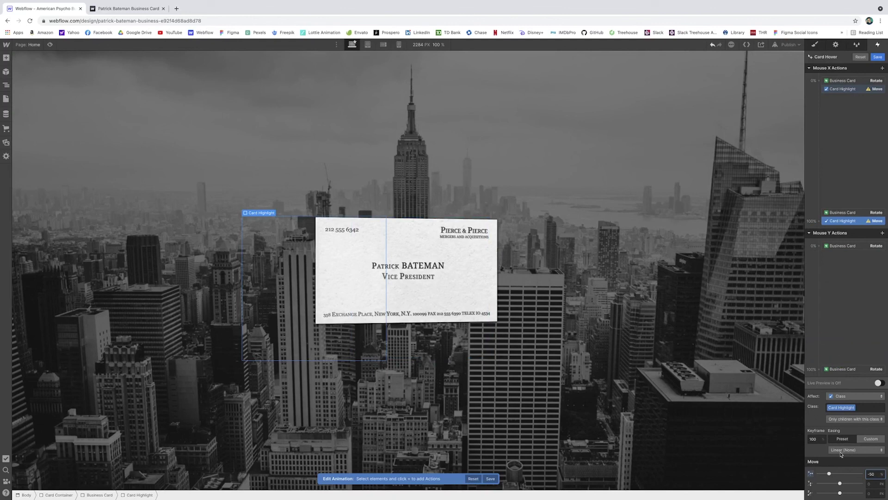
Set the X offset of the Card Highlight's Move action at 0% of Mouse X to 100%.
{"action": "left_click", "coordinate": [819, 252]}
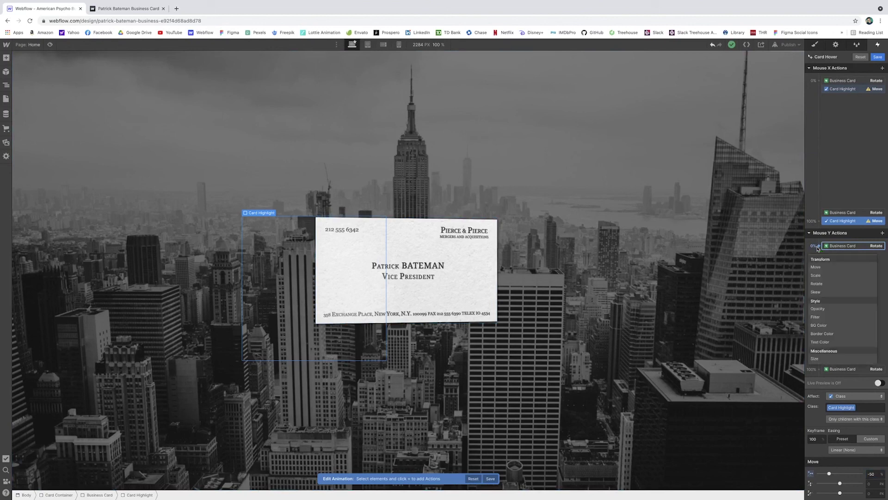
{"action": "left_click", "coordinate": [843, 89]}
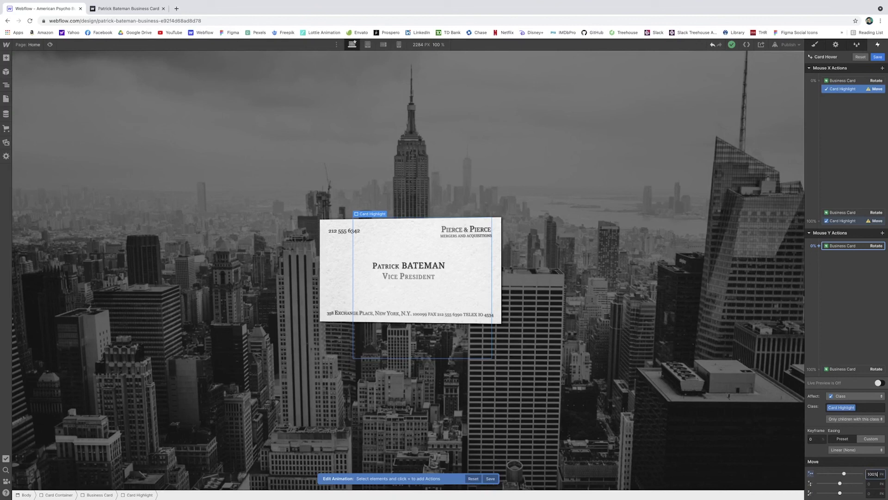
{"action": "key", "text": "Return"}
{"action": "left_click", "coordinate": [869, 472]}
{"action": "type", "text": "-"}
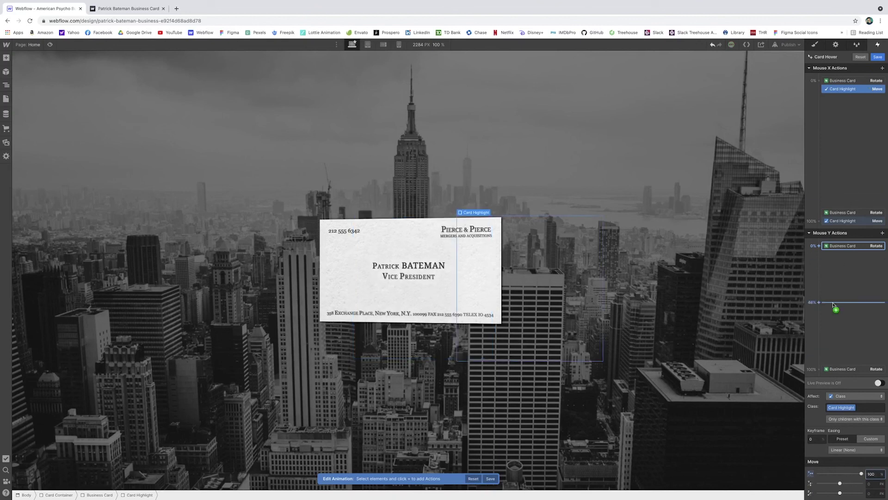
Add a Move action for the Card Highlight at 0% of Mouse Y with a Y offset of 50%.
{"action": "left_click", "coordinate": [820, 253]}
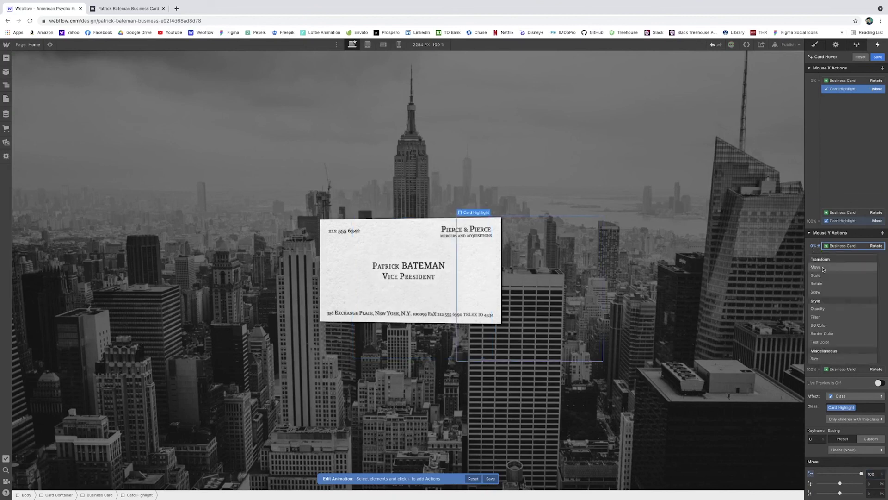
{"action": "left_click", "coordinate": [824, 269]}
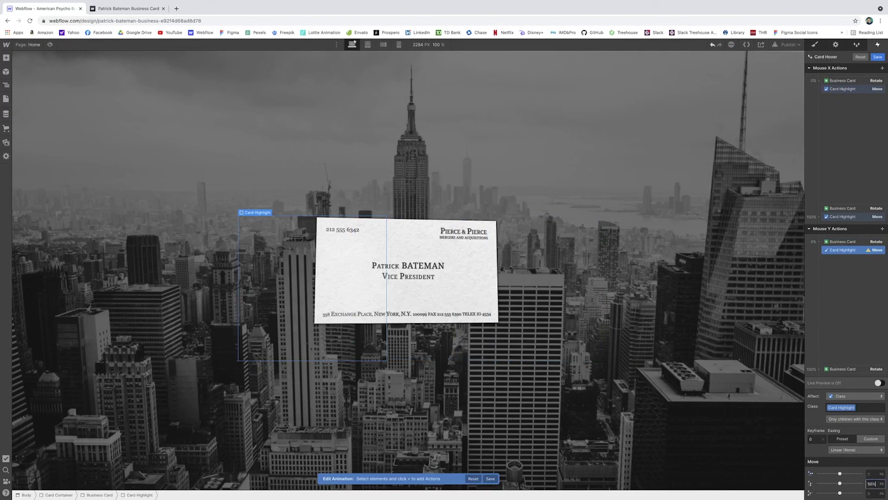
{"action": "key", "text": "Return"}
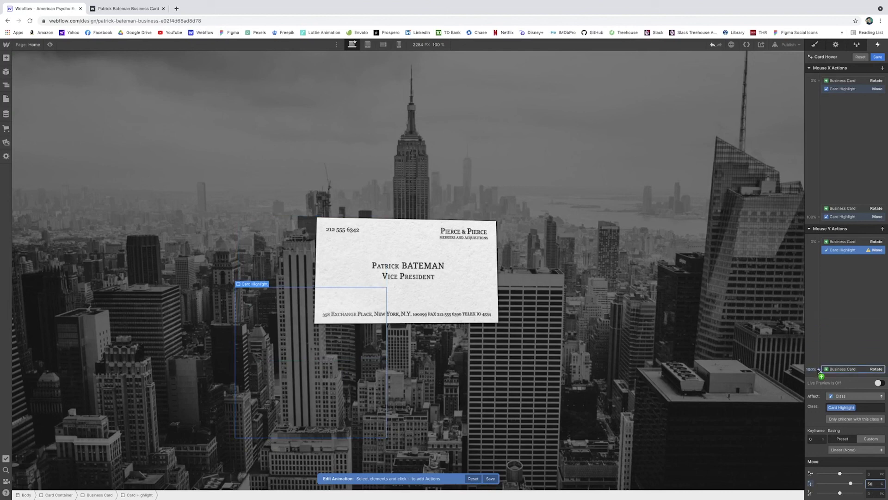
Add a Card Highlight Move action at 100% of Mouse Y with a Y offset of -50%, and save the animation.
{"action": "left_click", "coordinate": [820, 375]}
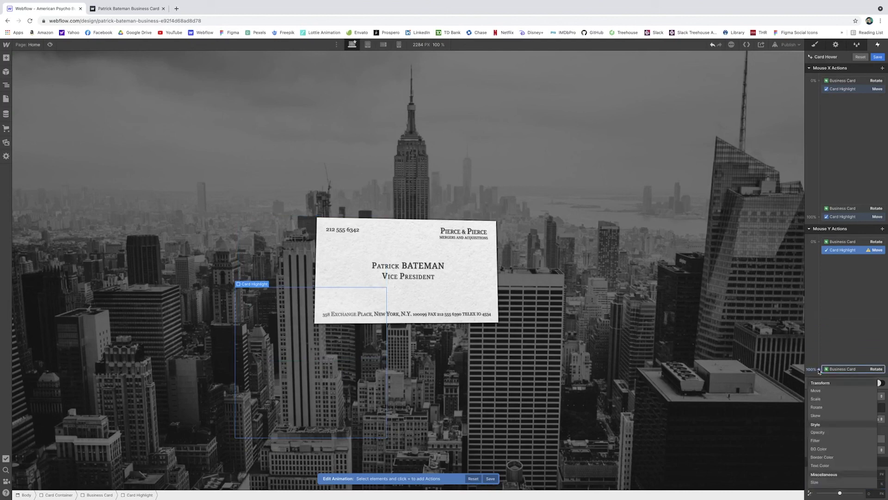
{"action": "left_click", "coordinate": [829, 394]}
{"action": "left_click", "coordinate": [872, 484]}
{"action": "type", "text": "-5"}
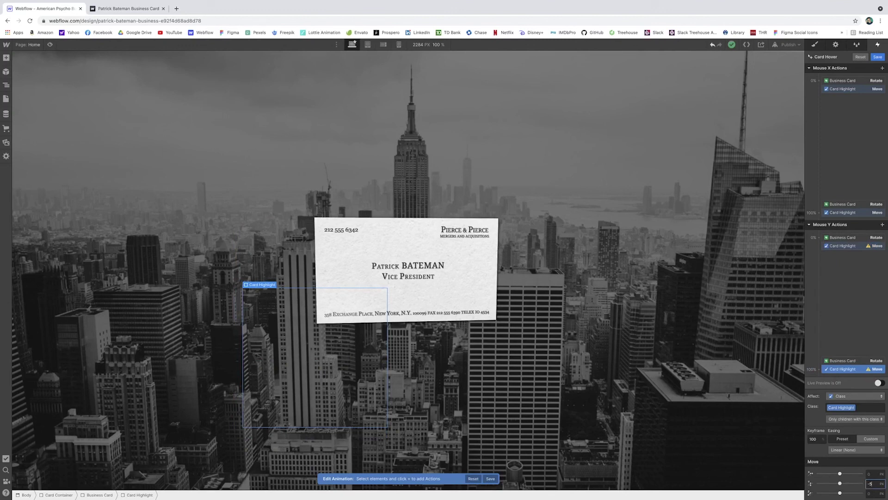
{"action": "type", "text": "0%"}
{"action": "key", "text": "Return"}
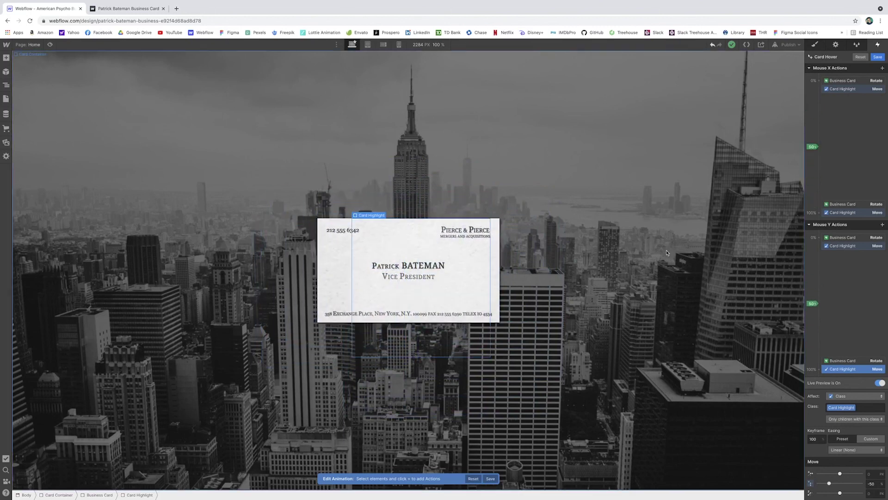
{"action": "left_click", "coordinate": [877, 57]}
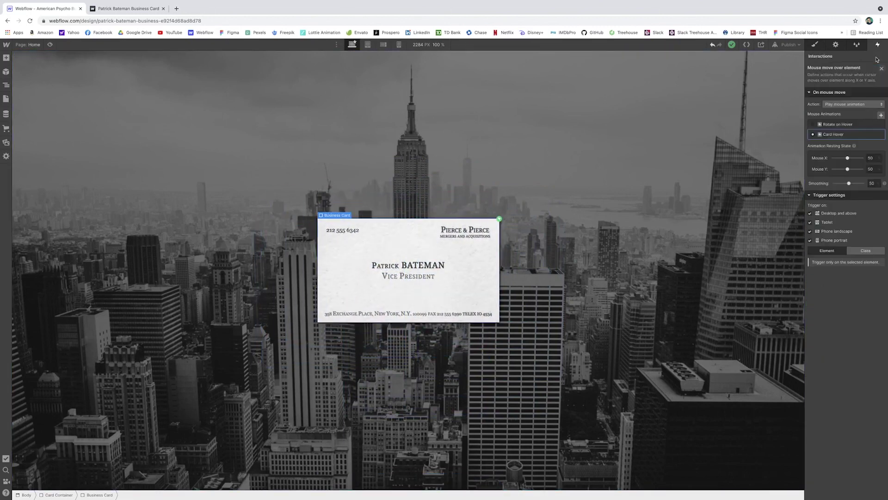
Set the Card Highlight's z-index to 5 and preview the page.
{"action": "left_click", "coordinate": [816, 47]}
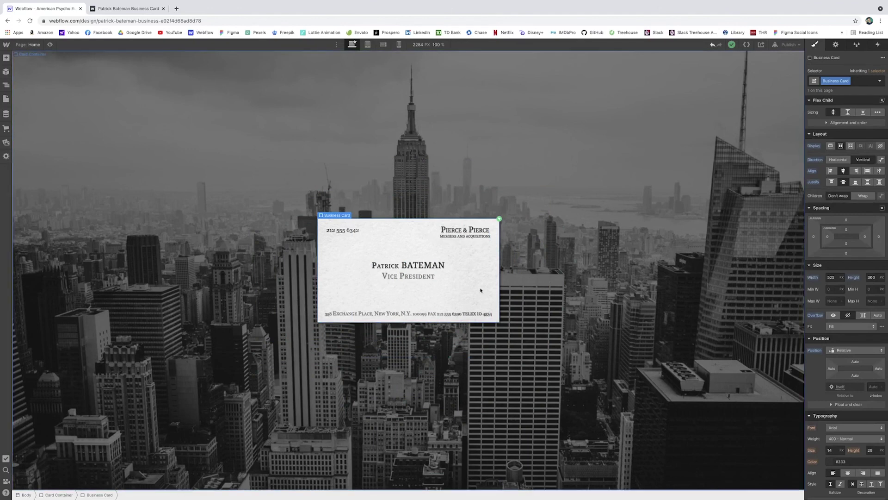
{"action": "left_click", "coordinate": [6, 85]}
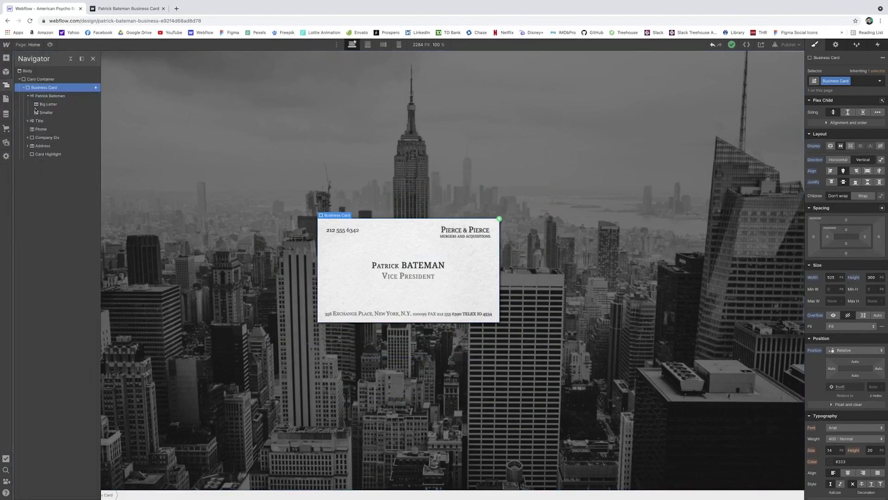
{"action": "key", "text": "super+shift+p"}
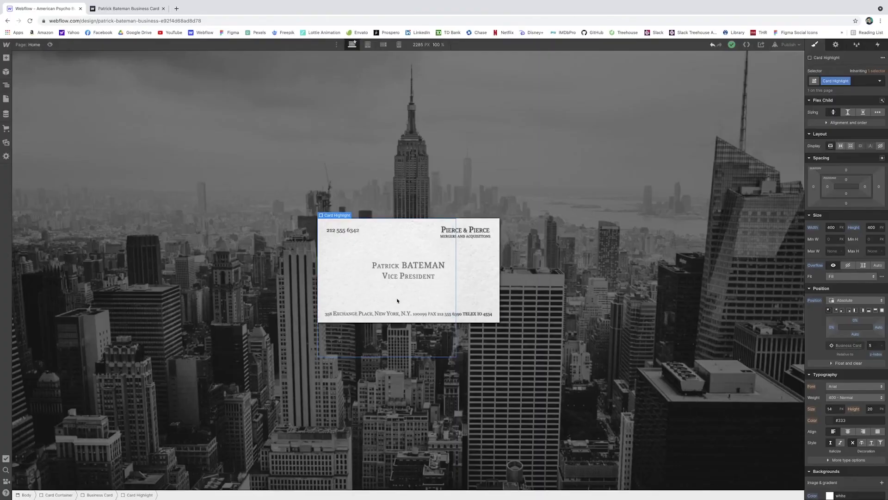
Add a Button element inside the Card Container, below the business card.
{"action": "left_click", "coordinate": [487, 357]}
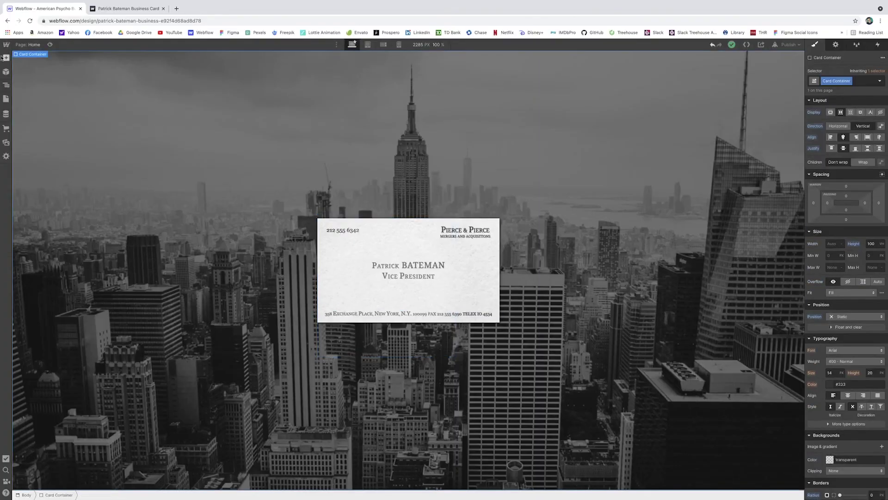
{"action": "left_click", "coordinate": [5, 85]}
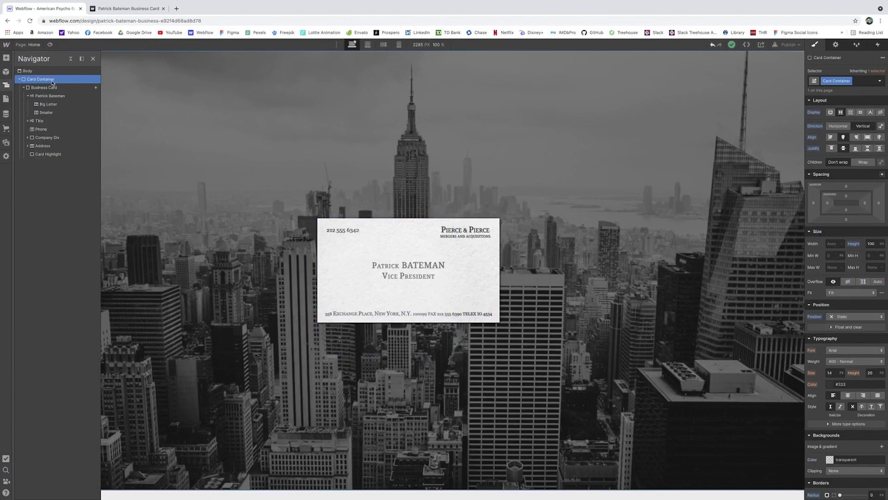
{"action": "left_click", "coordinate": [19, 79]}
{"action": "left_click", "coordinate": [6, 58]}
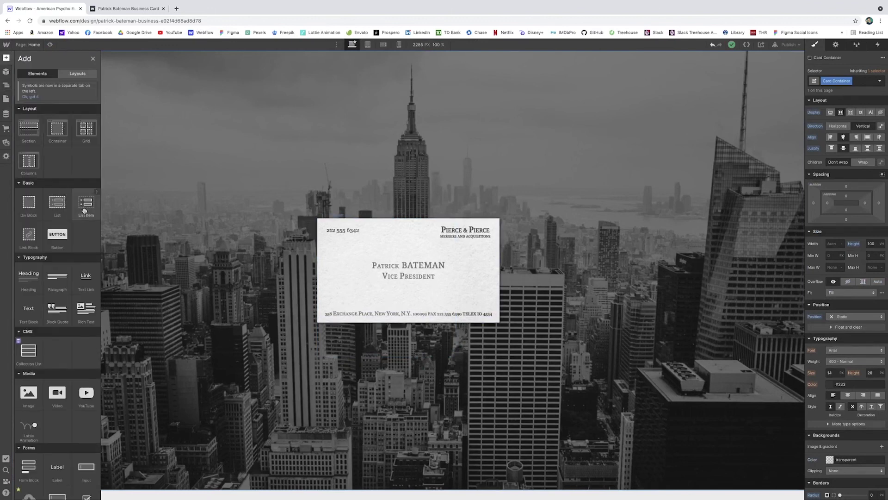
{"action": "left_click", "coordinate": [57, 234]}
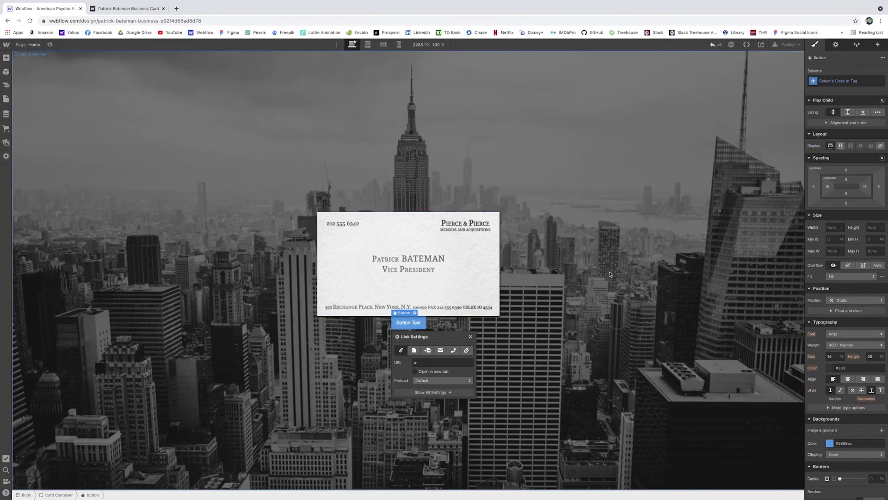
Apply the existing Contact Button class to the new button and change its text to Contact.
{"action": "left_click", "coordinate": [828, 83]}
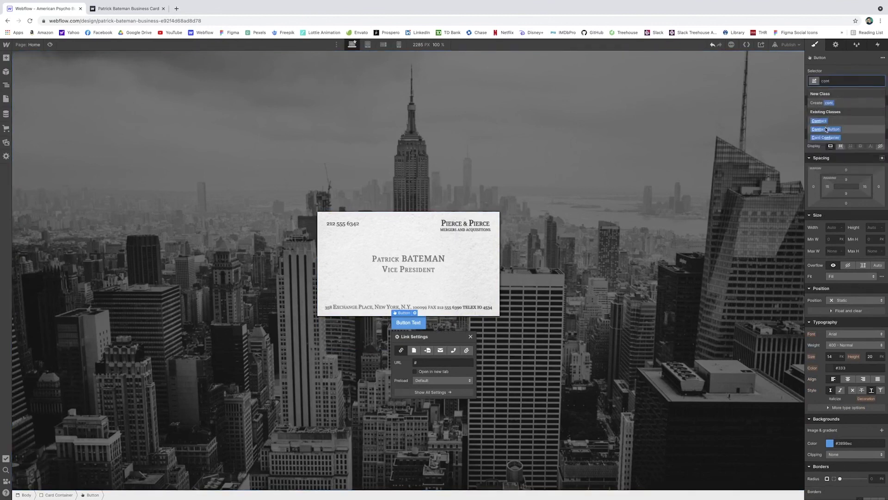
{"action": "left_click", "coordinate": [827, 126]}
{"action": "left_click", "coordinate": [466, 347]}
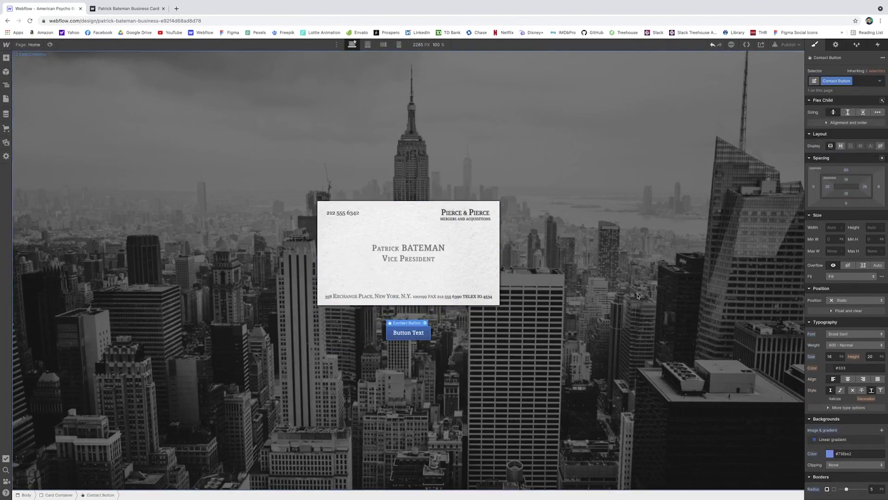
{"action": "left_click", "coordinate": [222, 199]}
Add a Div Block inside the Business Card and give it the new class Blood Div.
{"action": "left_click", "coordinate": [6, 85]}
{"action": "left_click", "coordinate": [24, 88]}
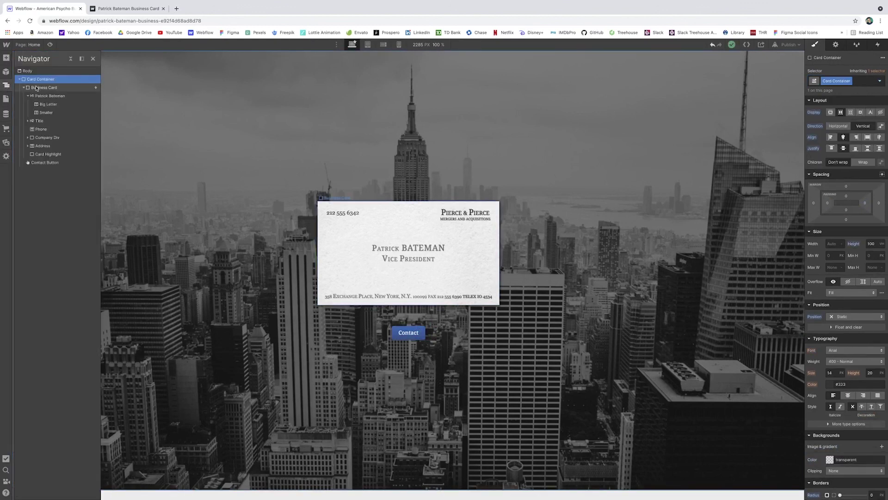
{"action": "left_click", "coordinate": [44, 87]}
{"action": "key", "text": "a"}
{"action": "left_click", "coordinate": [28, 114]}
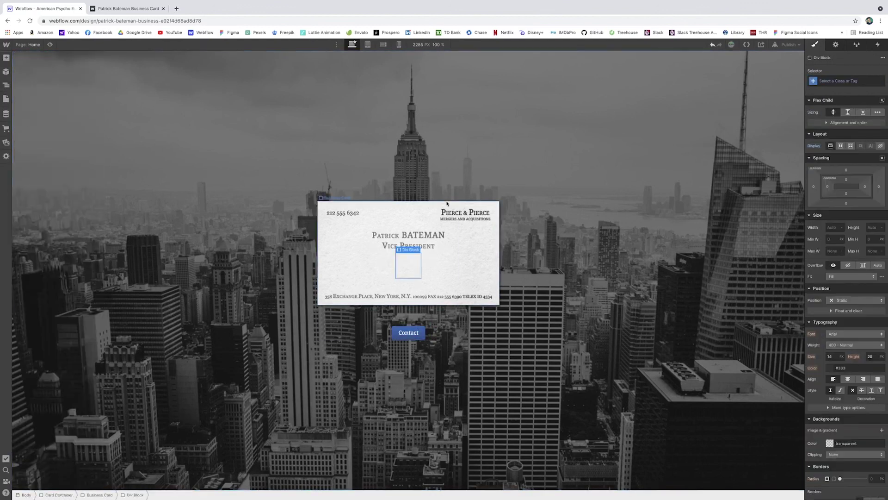
{"action": "left_click", "coordinate": [841, 82]}
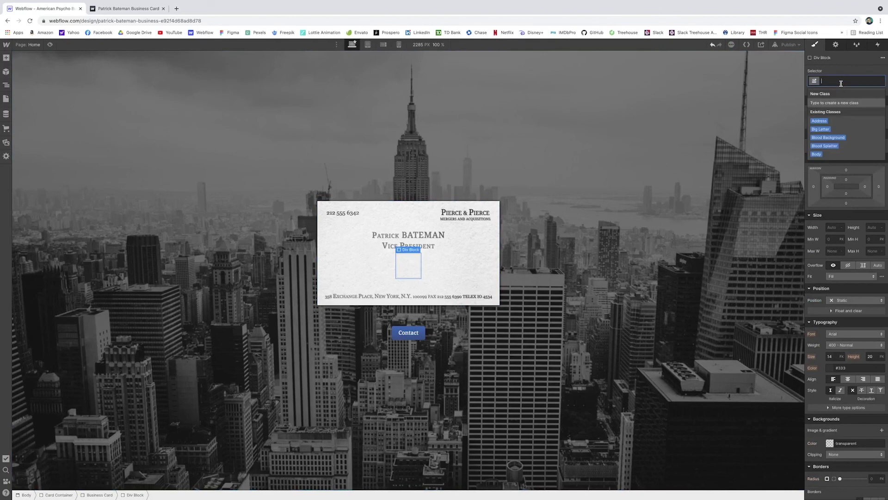
{"action": "type", "text": "Blood Div"}
{"action": "key", "text": "Return"}
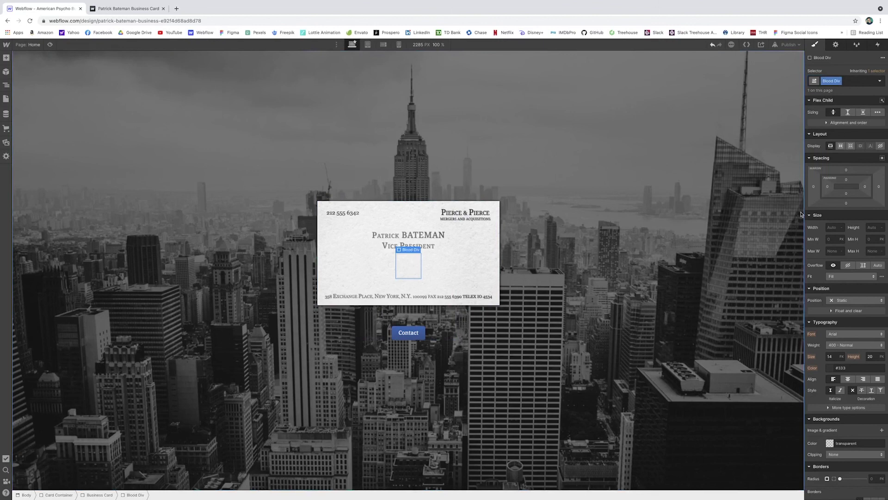
Check the blood splatter effect on the published card page, and set the Blood Div's width and height to 100%.
{"action": "left_click", "coordinate": [143, 9]}
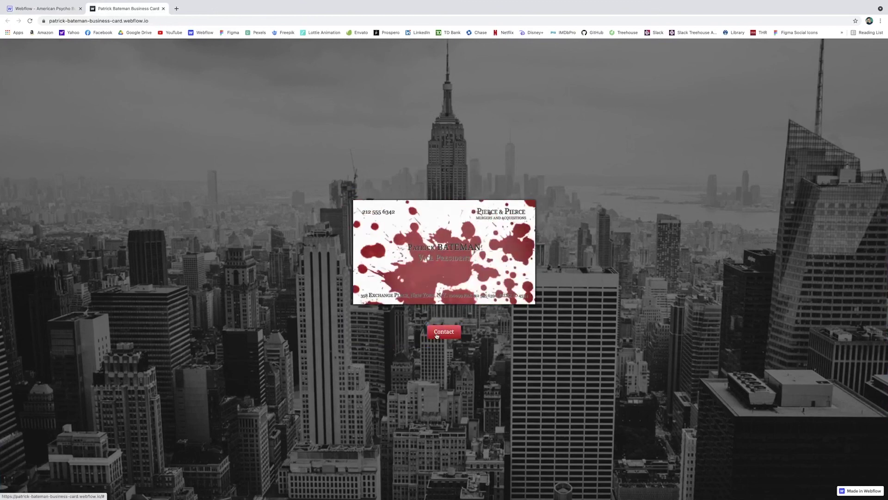
{"action": "key", "text": "ctrl+shift+Tab"}
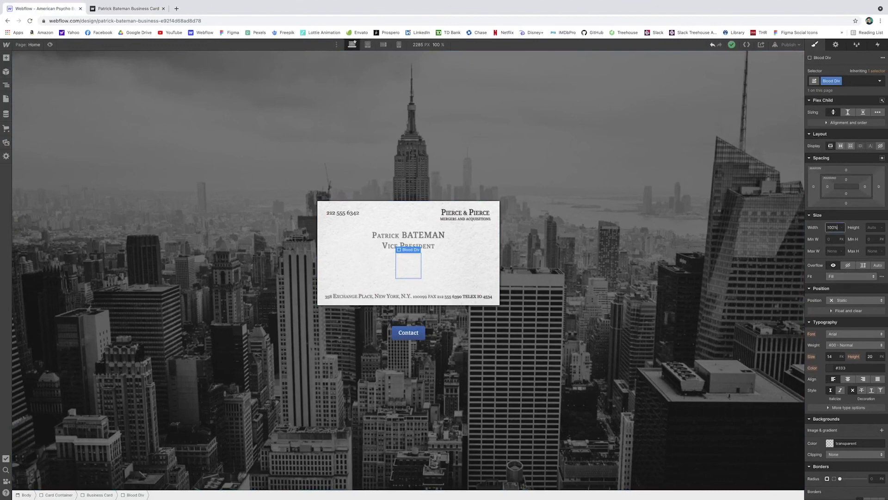
{"action": "key", "text": "Tab"}
{"action": "key", "text": "Return"}
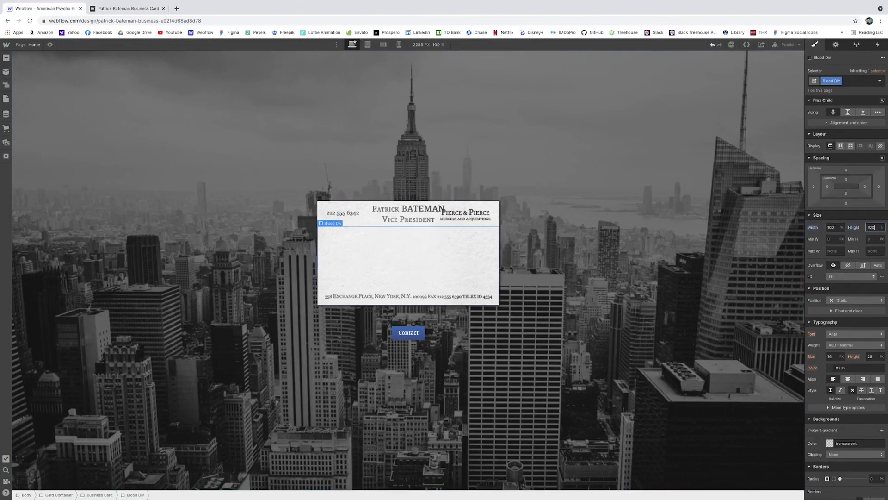
Set the Blood Div's position to Absolute and give it the BloodGif.gif background image.
{"action": "left_click", "coordinate": [859, 300]}
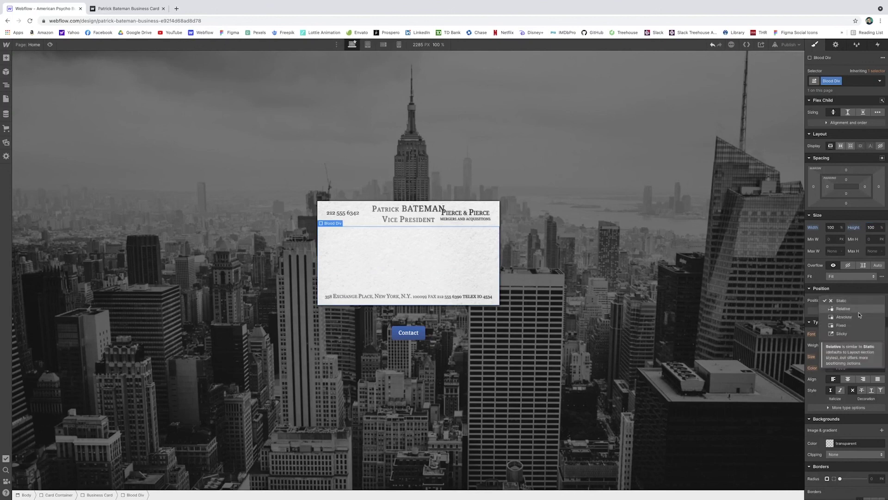
{"action": "left_click", "coordinate": [843, 316]}
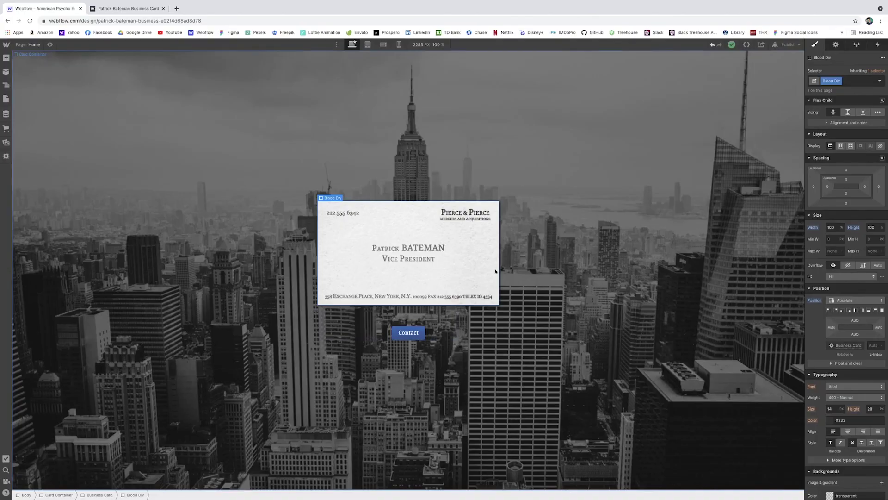
{"action": "scroll", "coordinate": [870, 381], "scroll_direction": "down", "scroll_amount": 4}
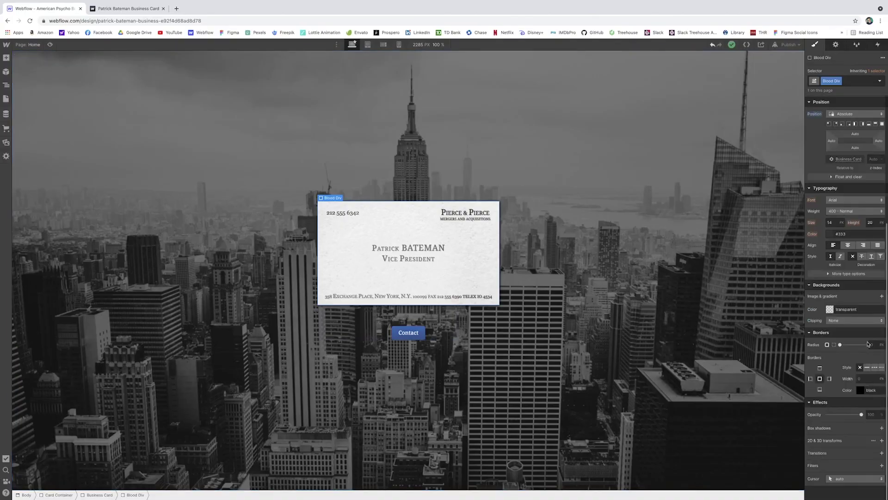
{"action": "left_click", "coordinate": [882, 296]}
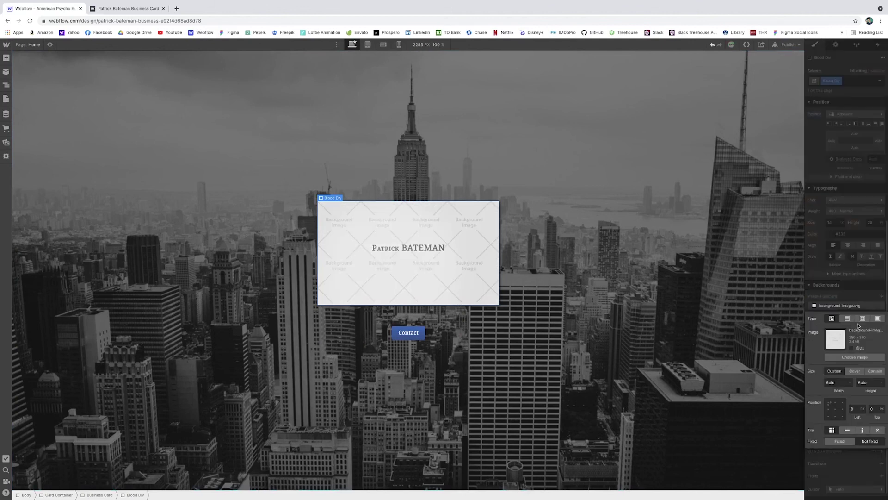
{"action": "left_click", "coordinate": [855, 356]}
{"action": "left_click", "coordinate": [55, 113]}
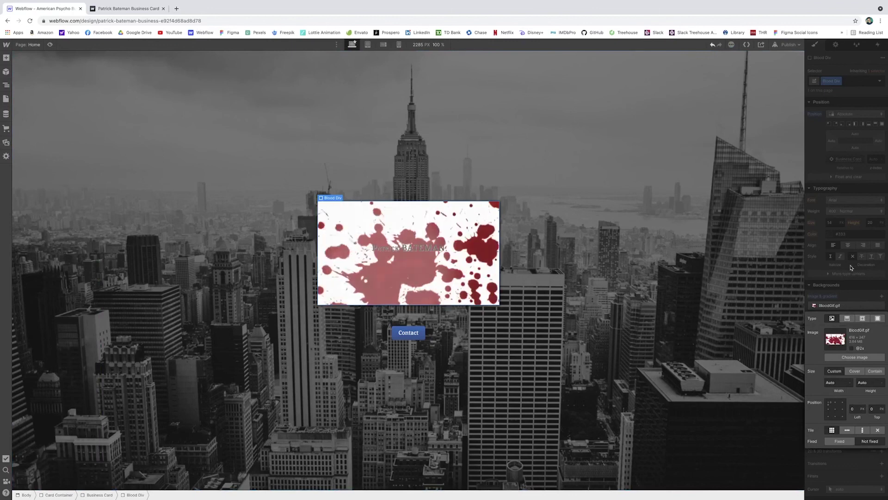
{"action": "left_click", "coordinate": [850, 191]}
Set the Blood Div's z-index to 0 and give the card's text elements, including the Address, a z-index of 1.
{"action": "scroll", "coordinate": [861, 196], "scroll_direction": "up", "scroll_amount": 5}
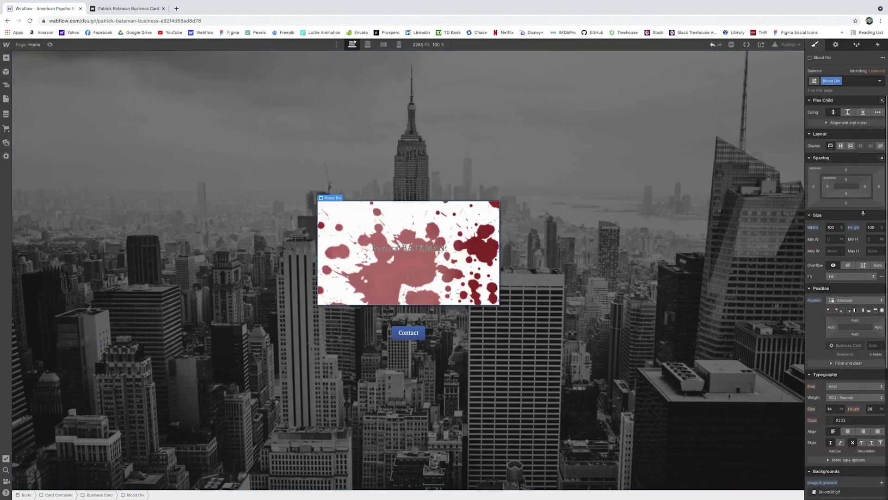
{"action": "left_click", "coordinate": [873, 345]}
{"action": "type", "text": "0"}
{"action": "left_click", "coordinate": [6, 85]}
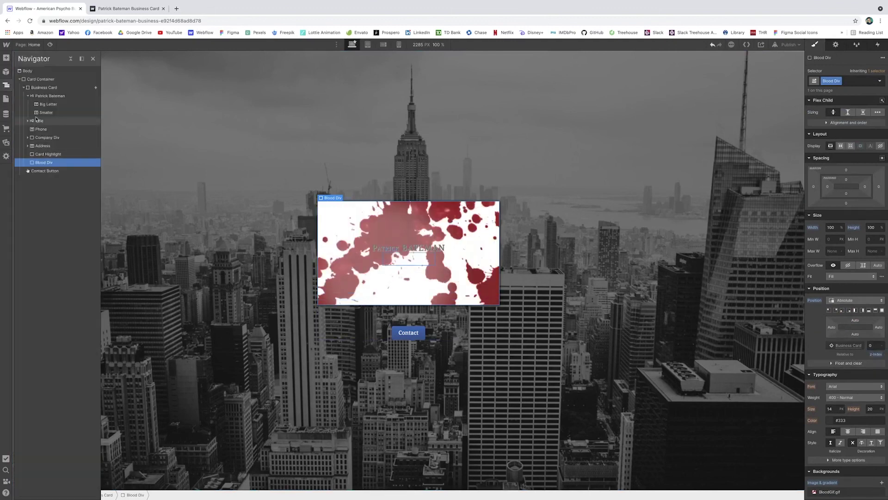
{"action": "left_click", "coordinate": [28, 96]}
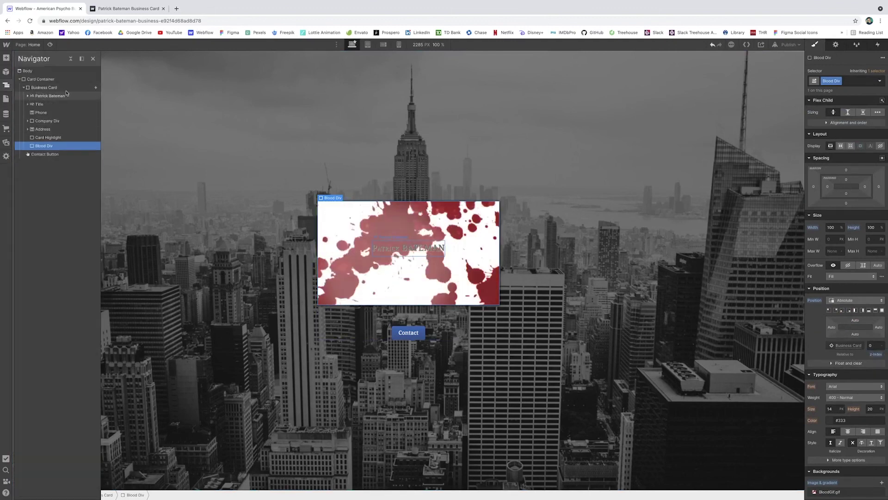
{"action": "left_click", "coordinate": [42, 129]}
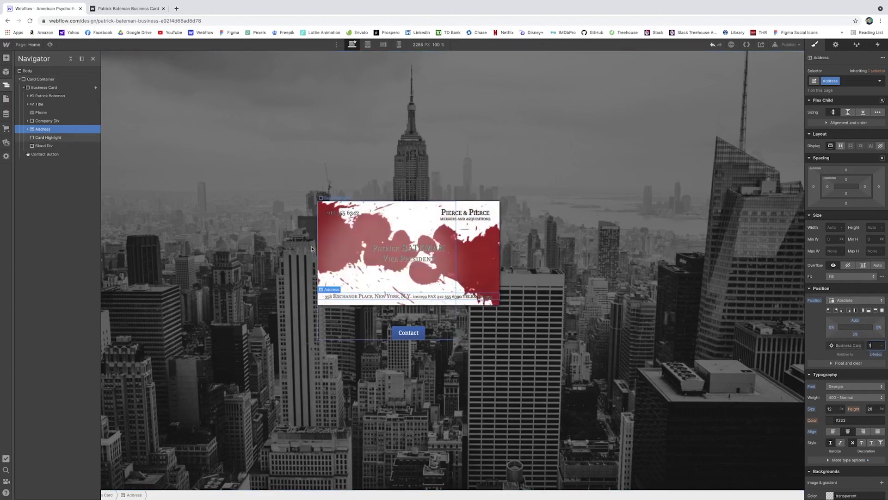
Hide the Blood Div by setting its display to None.
{"action": "left_click", "coordinate": [439, 252]}
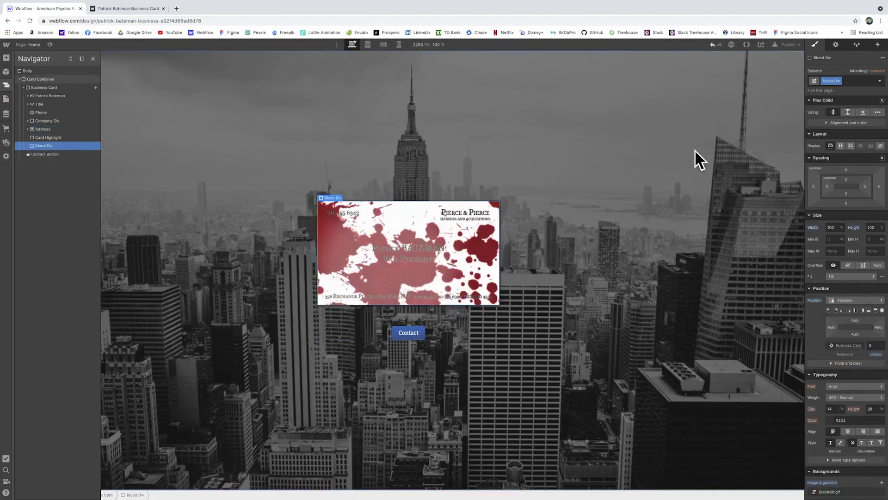
{"action": "left_click", "coordinate": [880, 146]}
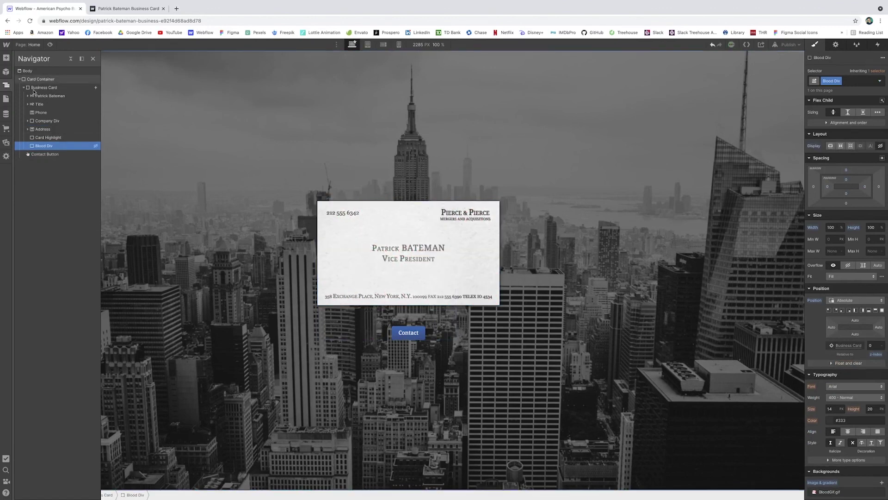
Add a Mouse click (tap) trigger to the Contact Button whose first click starts a new timed animation named Blood Div In.
{"action": "left_click", "coordinate": [56, 155]}
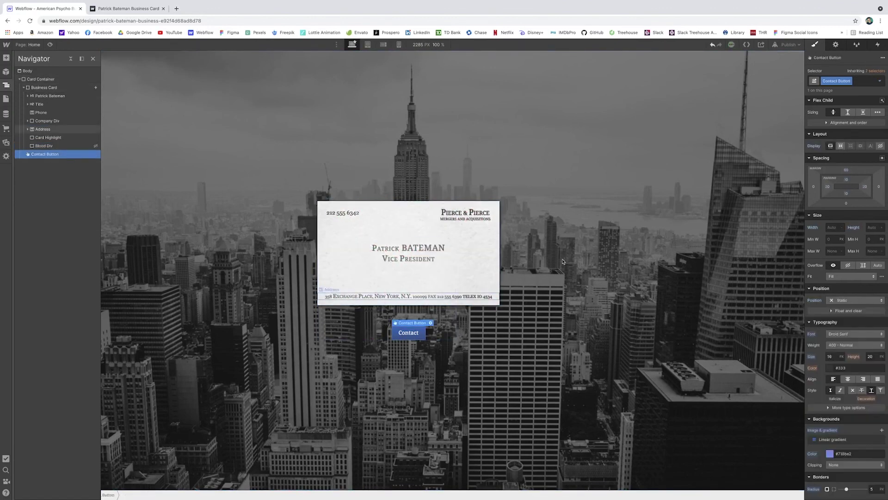
{"action": "left_click", "coordinate": [879, 45]}
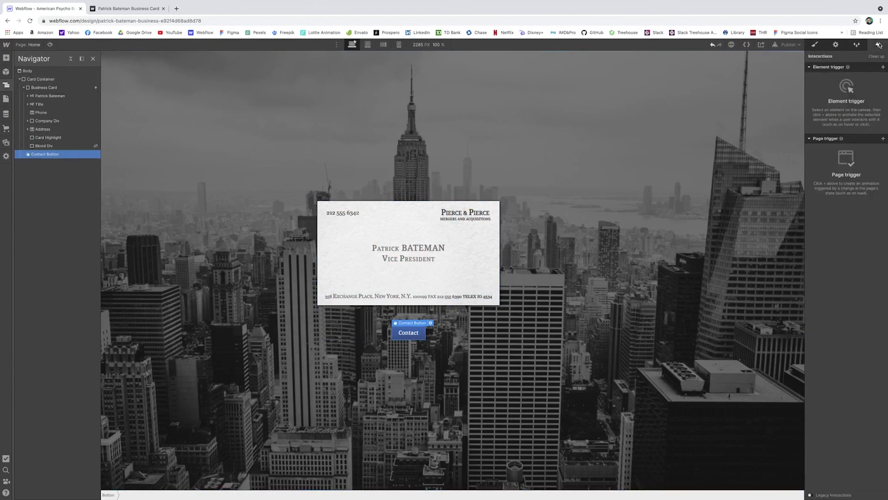
{"action": "left_click", "coordinate": [883, 68]}
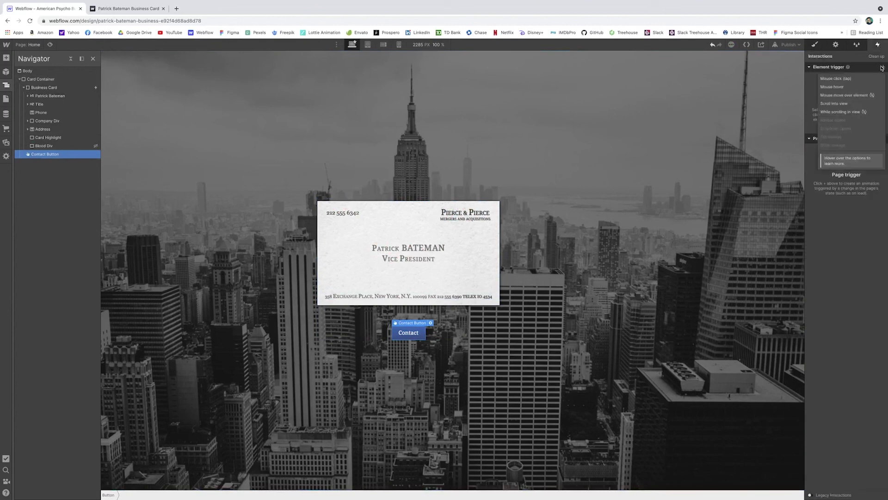
{"action": "left_click", "coordinate": [855, 79]}
{"action": "left_click", "coordinate": [869, 105]}
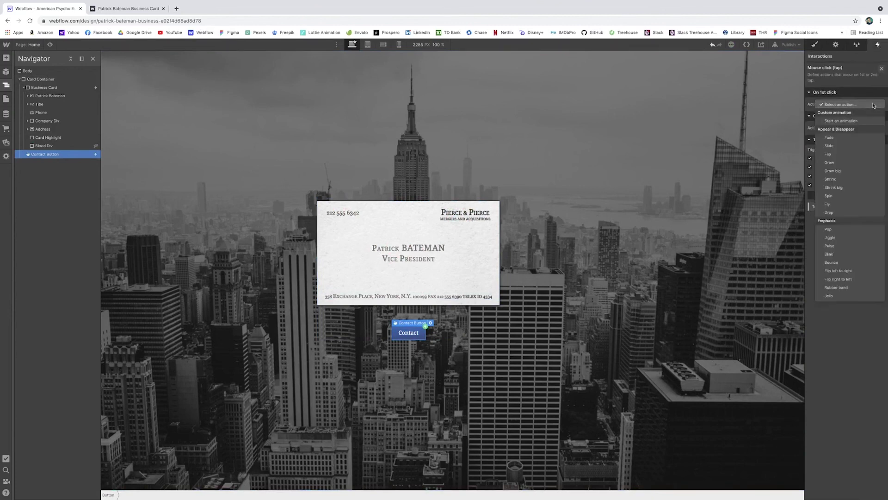
{"action": "left_click", "coordinate": [869, 121]}
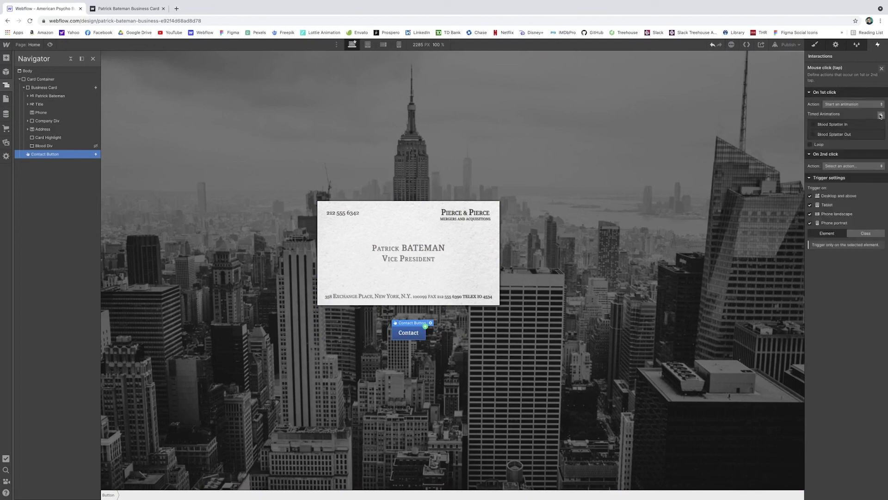
{"action": "left_click", "coordinate": [879, 113]}
{"action": "type", "text": "Blood Div In"}
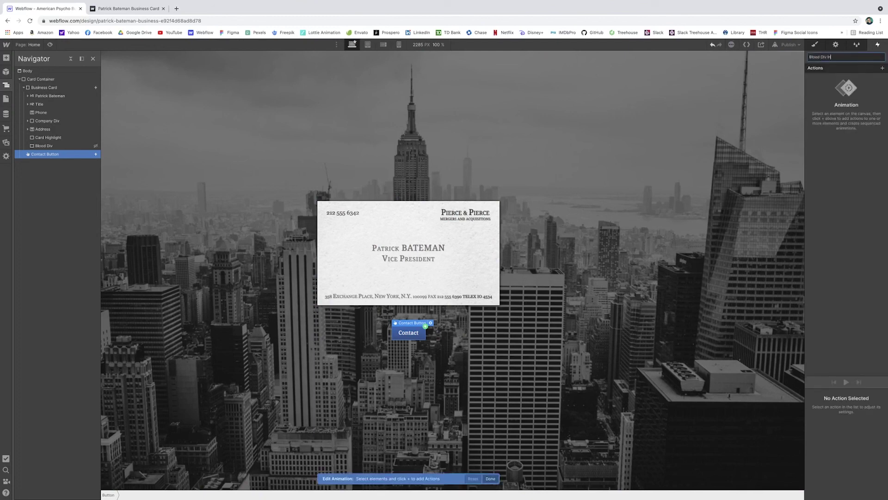
{"action": "key", "text": "Return"}
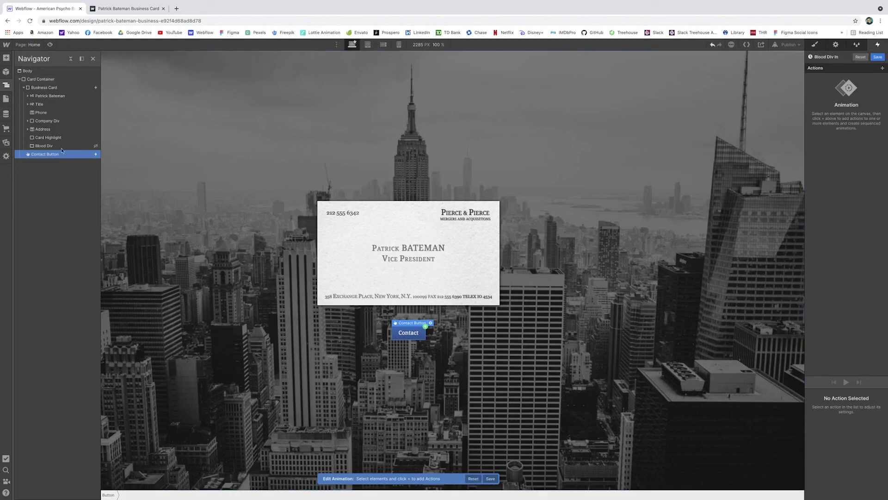
Add two Hide/Show actions for the Blood Div, display None followed by display Block, and save the Blood Div In animation.
{"action": "key", "text": "Up"}
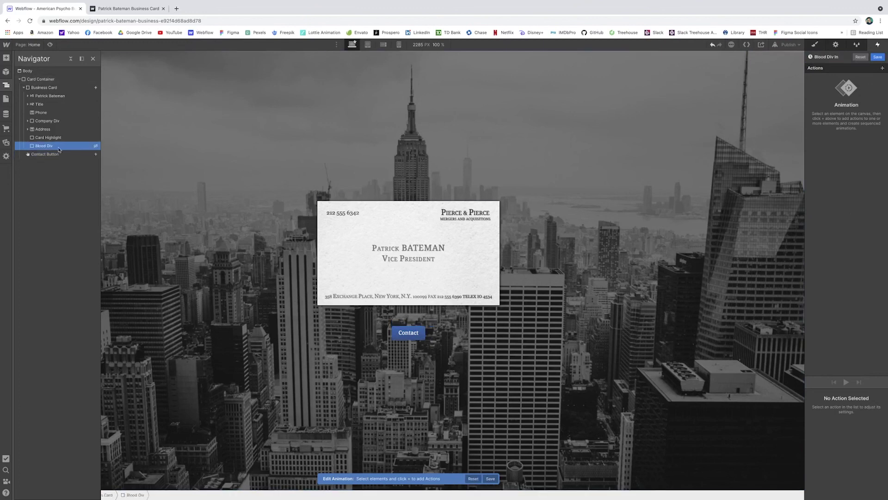
{"action": "left_click", "coordinate": [881, 69]}
{"action": "left_click", "coordinate": [847, 185]}
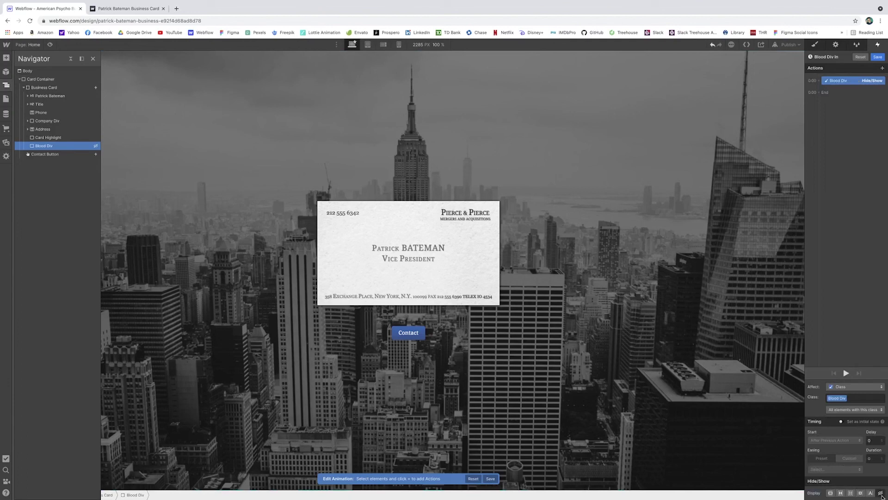
{"action": "left_click", "coordinate": [825, 93]}
{"action": "left_click", "coordinate": [846, 208]}
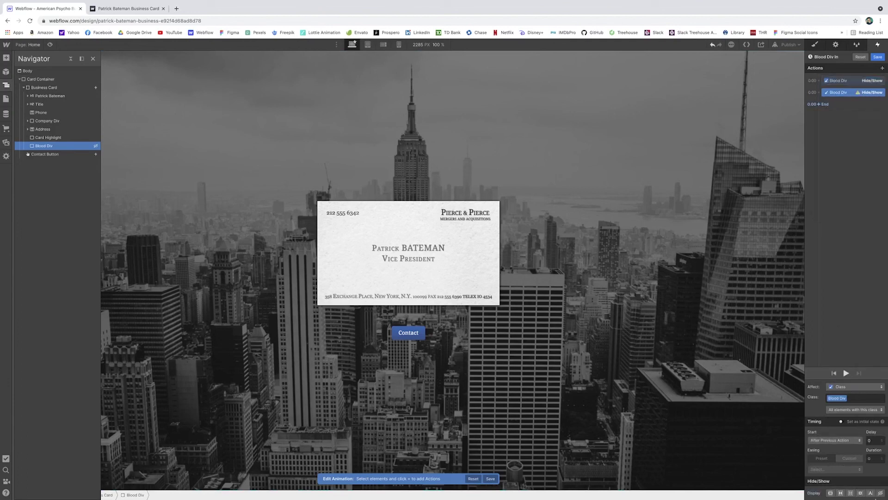
{"action": "left_click", "coordinate": [830, 493]}
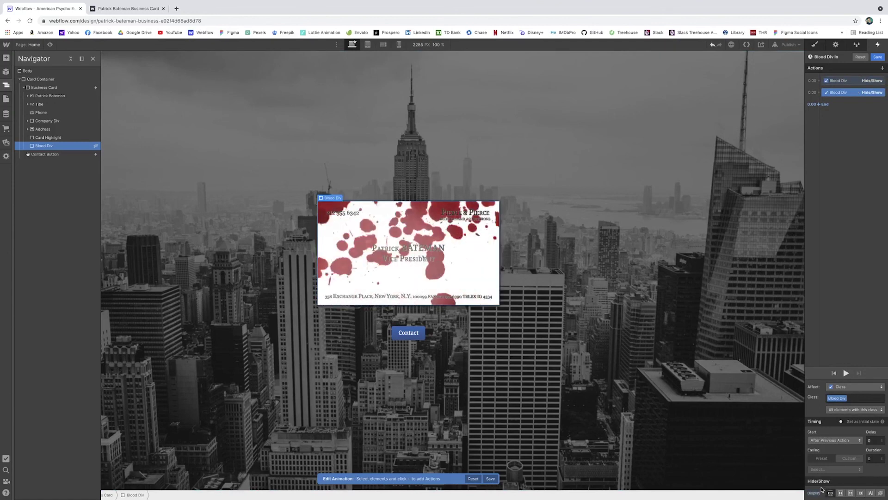
{"action": "left_click", "coordinate": [877, 57]}
Make the Contact Button's second click start a new timed animation named Blood Div Out.
{"action": "left_click", "coordinate": [865, 186]}
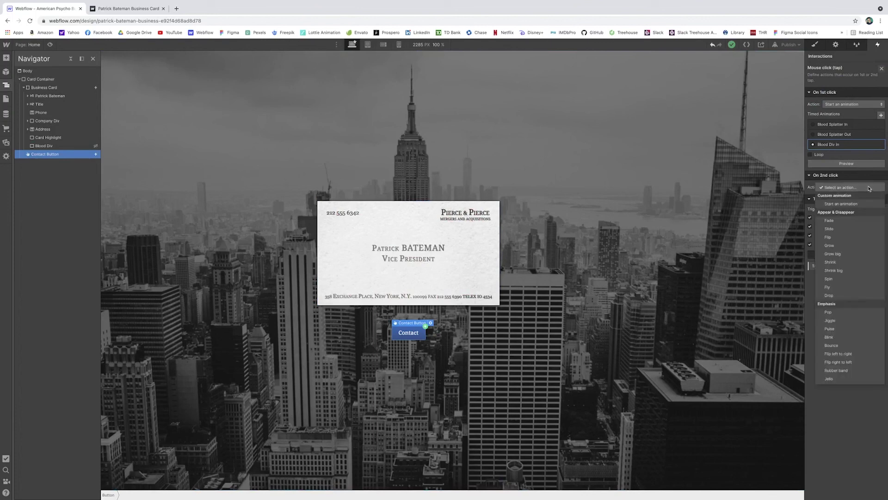
{"action": "left_click", "coordinate": [854, 209]}
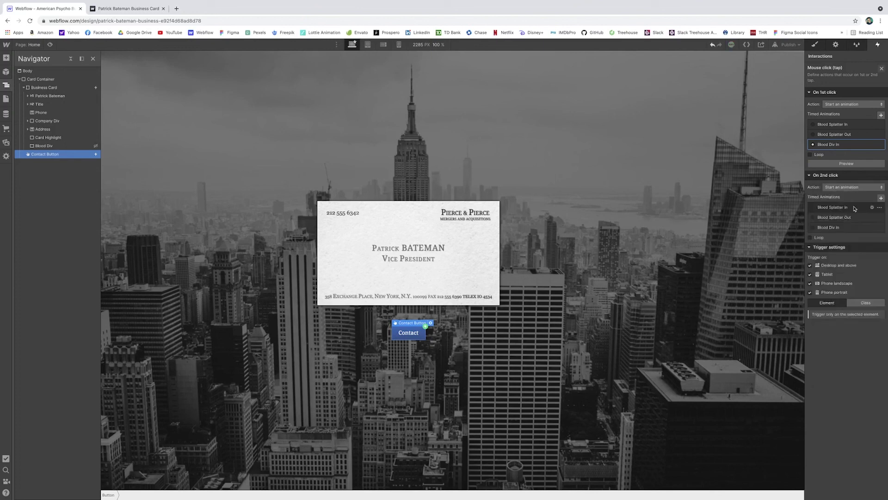
{"action": "left_click", "coordinate": [881, 199]}
{"action": "type", "text": "B"}
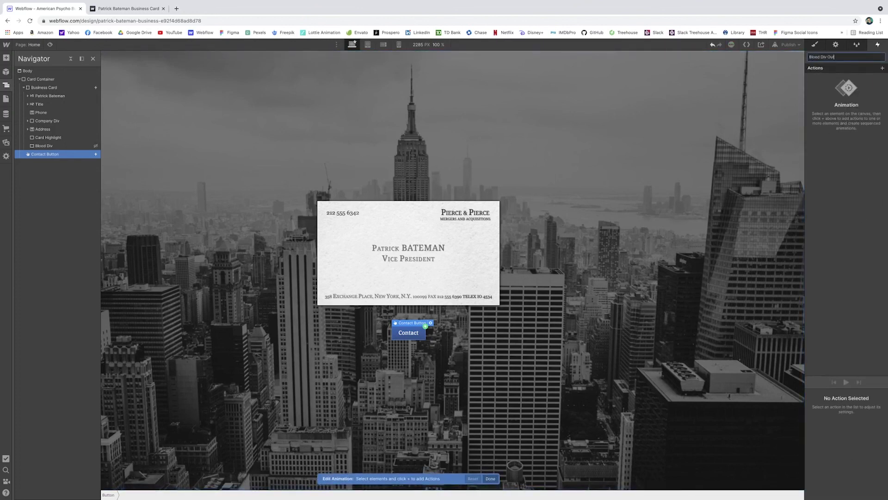
{"action": "type", "text": "lood Div Out"}
{"action": "key", "text": "Return"}
Add a Hide/Show action that sets the Blood Div's display to None, and save the Blood Div Out animation.
{"action": "left_click", "coordinate": [882, 68]}
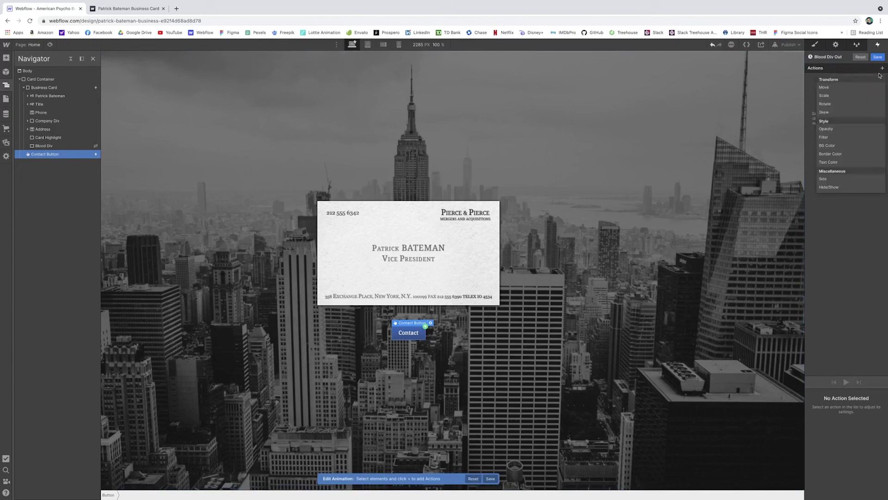
{"action": "left_click", "coordinate": [35, 147]}
{"action": "left_click", "coordinate": [882, 68]}
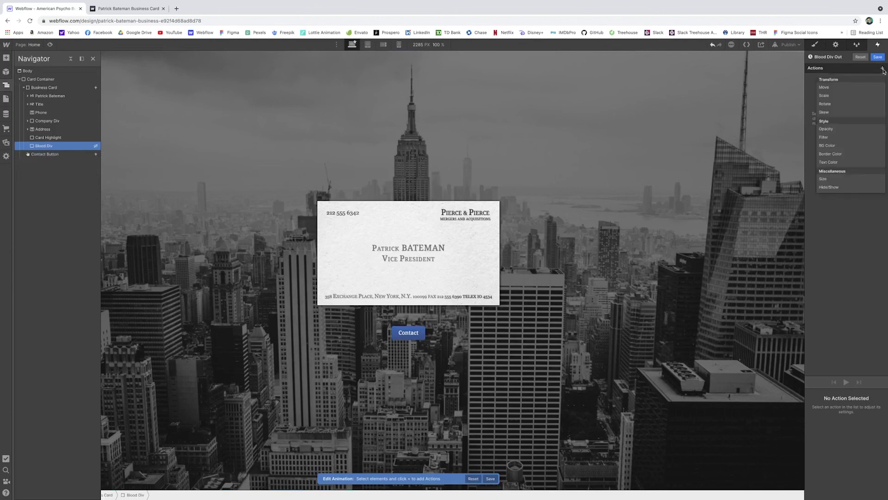
{"action": "left_click", "coordinate": [828, 187]}
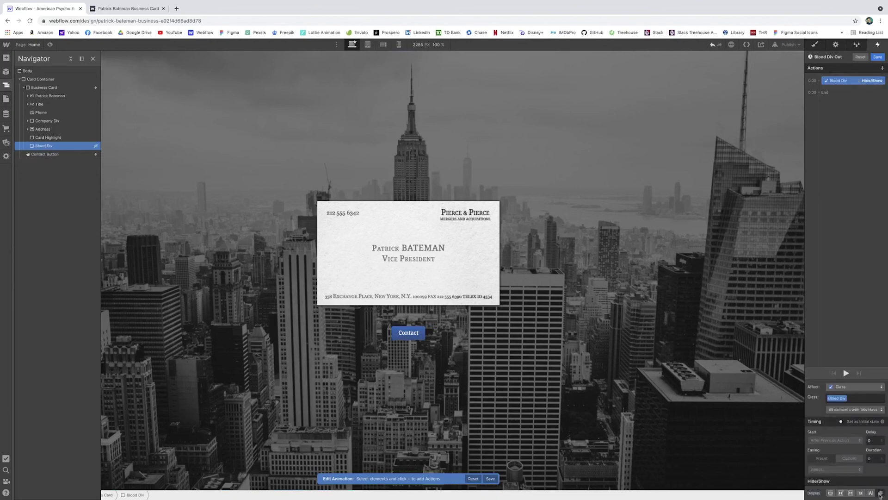
{"action": "left_click", "coordinate": [878, 57]}
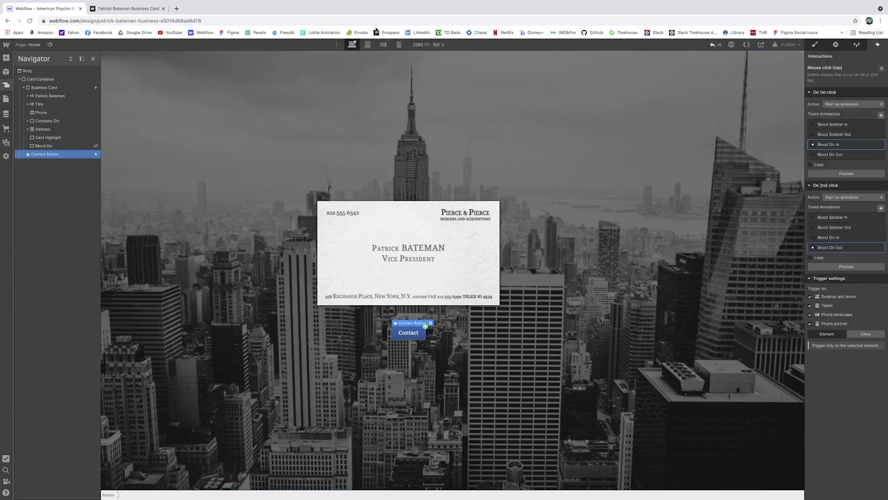
Preview the page and test the Contact button's blood splatter effect on the card.
{"action": "left_click", "coordinate": [51, 44]}
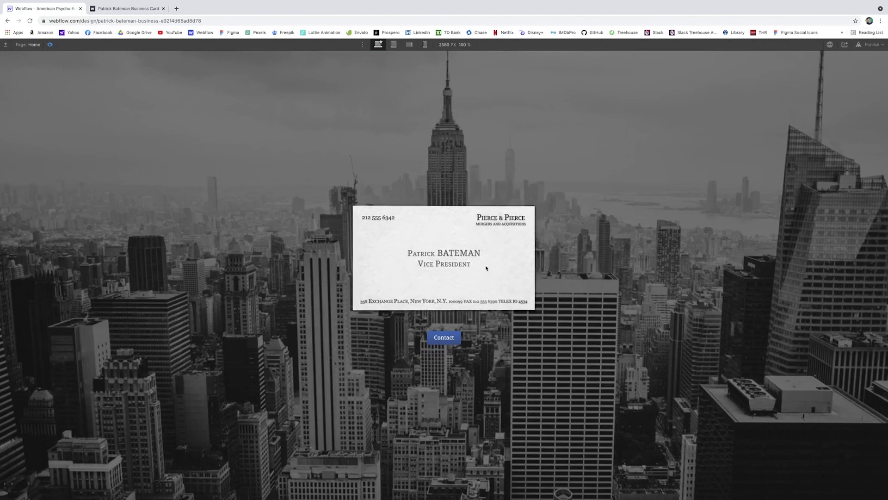
{"action": "left_click", "coordinate": [435, 343]}
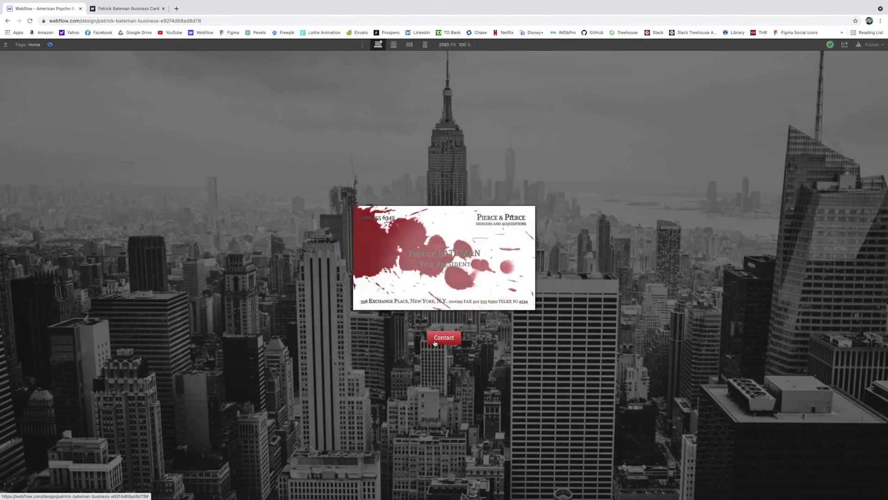